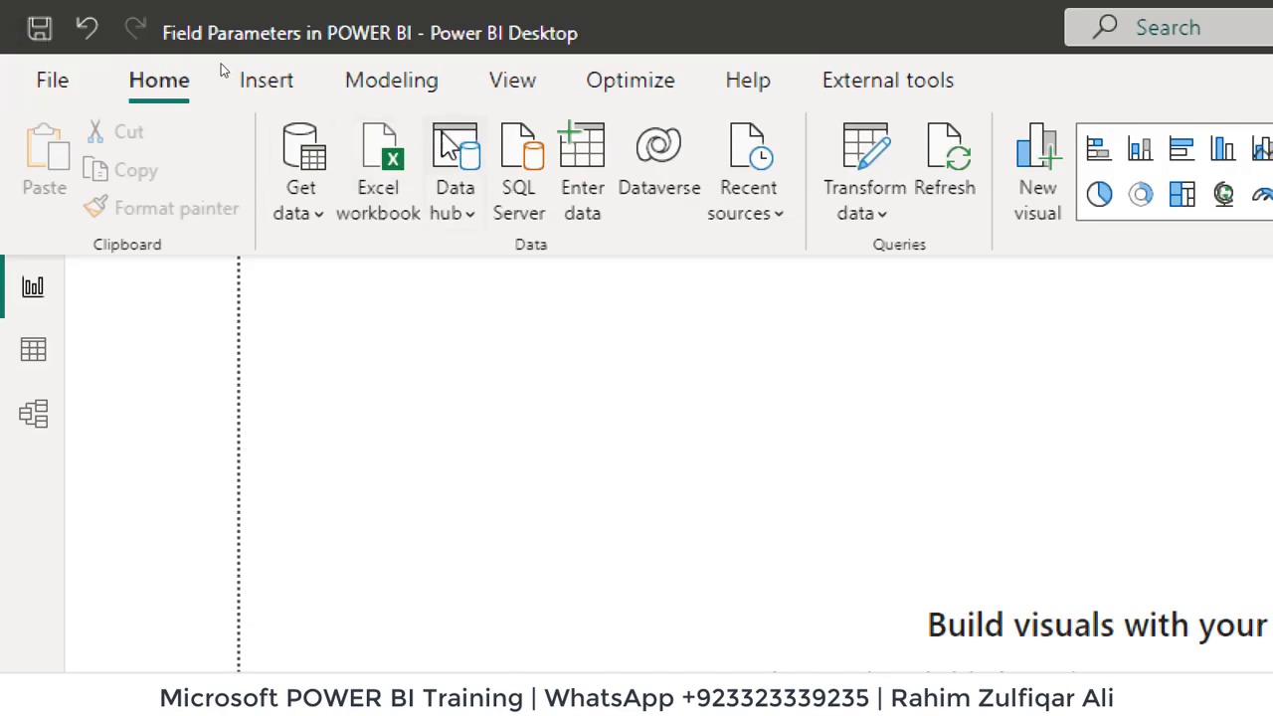
Start a new fields parameter from the Modeling tab and name it 'Chosen Field'
{"action": "left_click", "coordinate": [414, 88]}
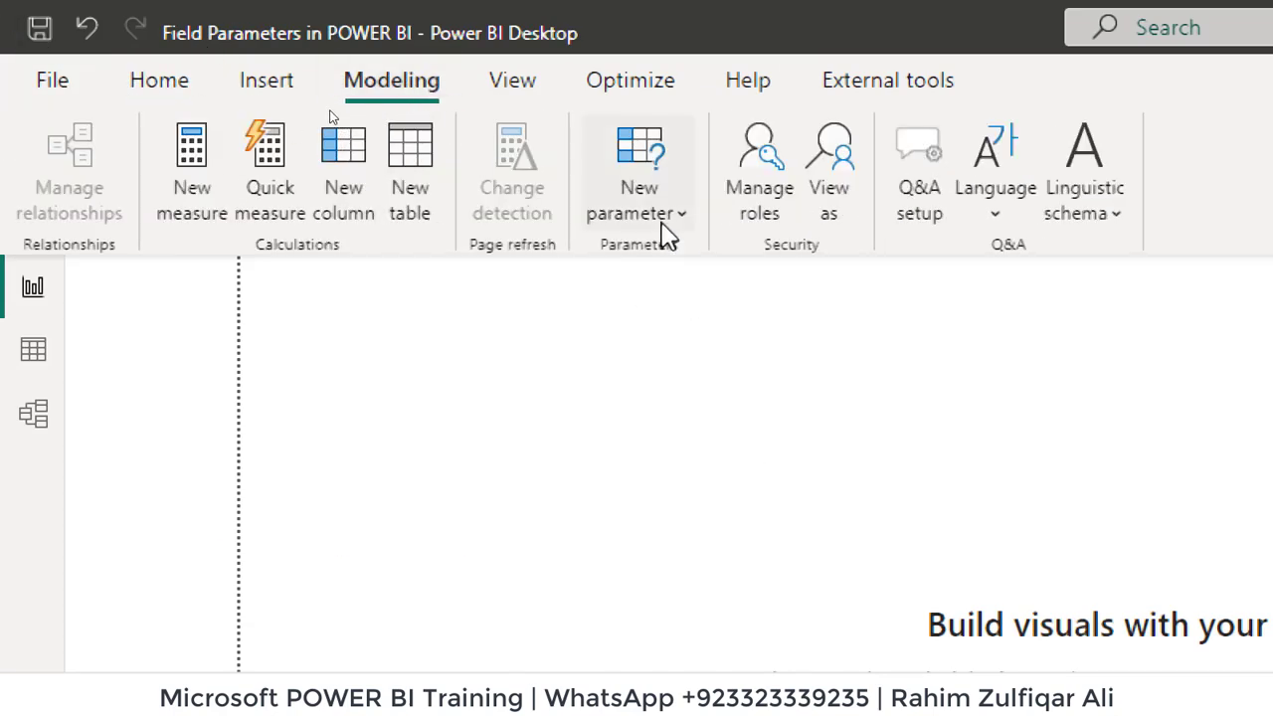
{"action": "left_click", "coordinate": [662, 220]}
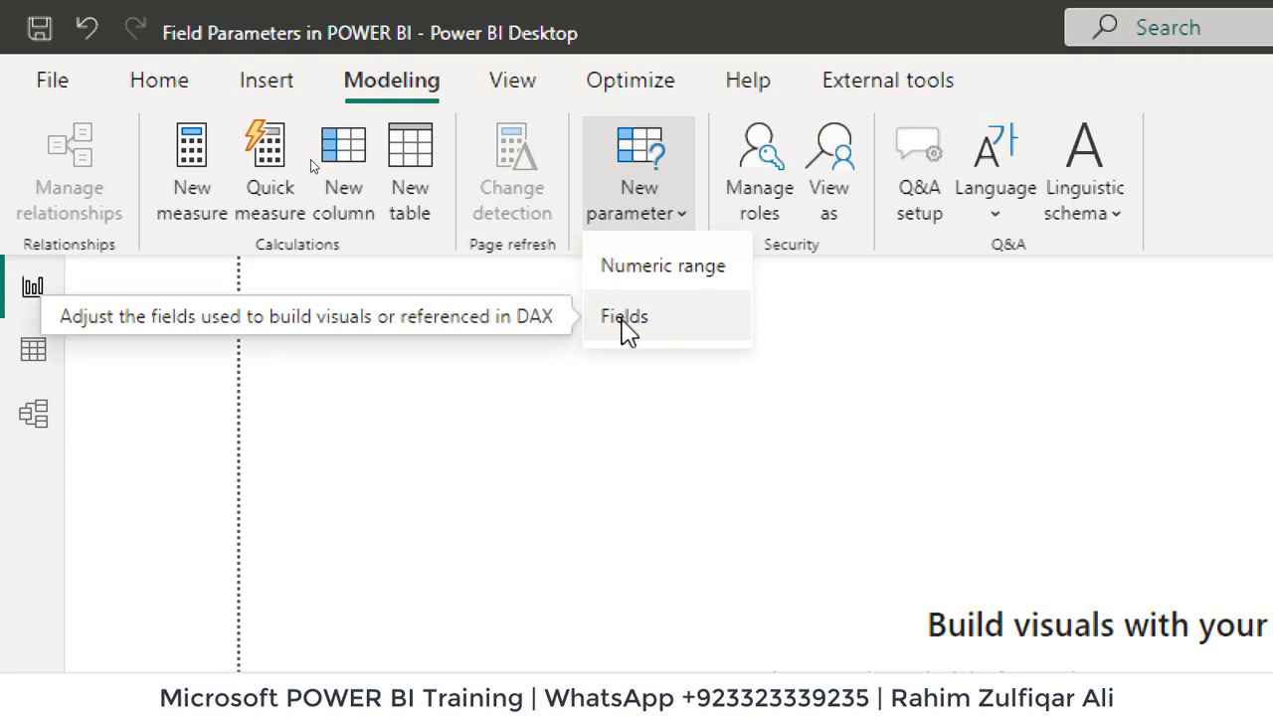
{"action": "left_click", "coordinate": [625, 321]}
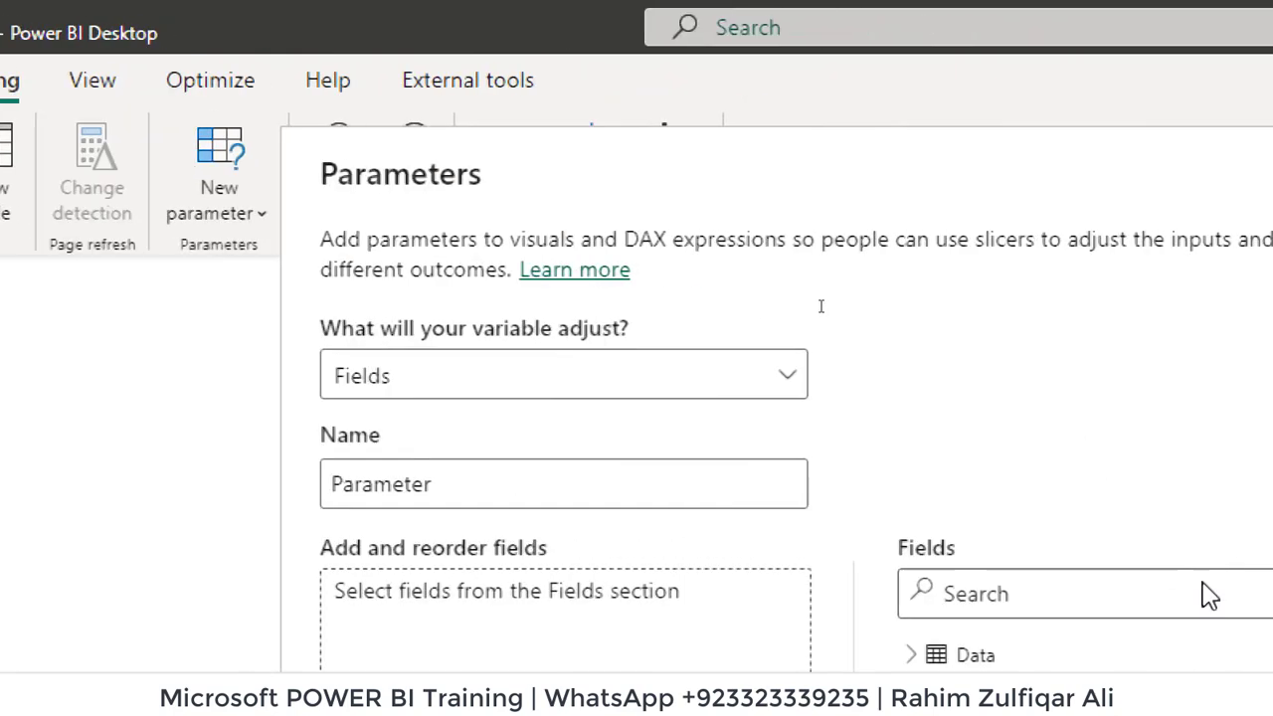
{"action": "left_click", "coordinate": [464, 483]}
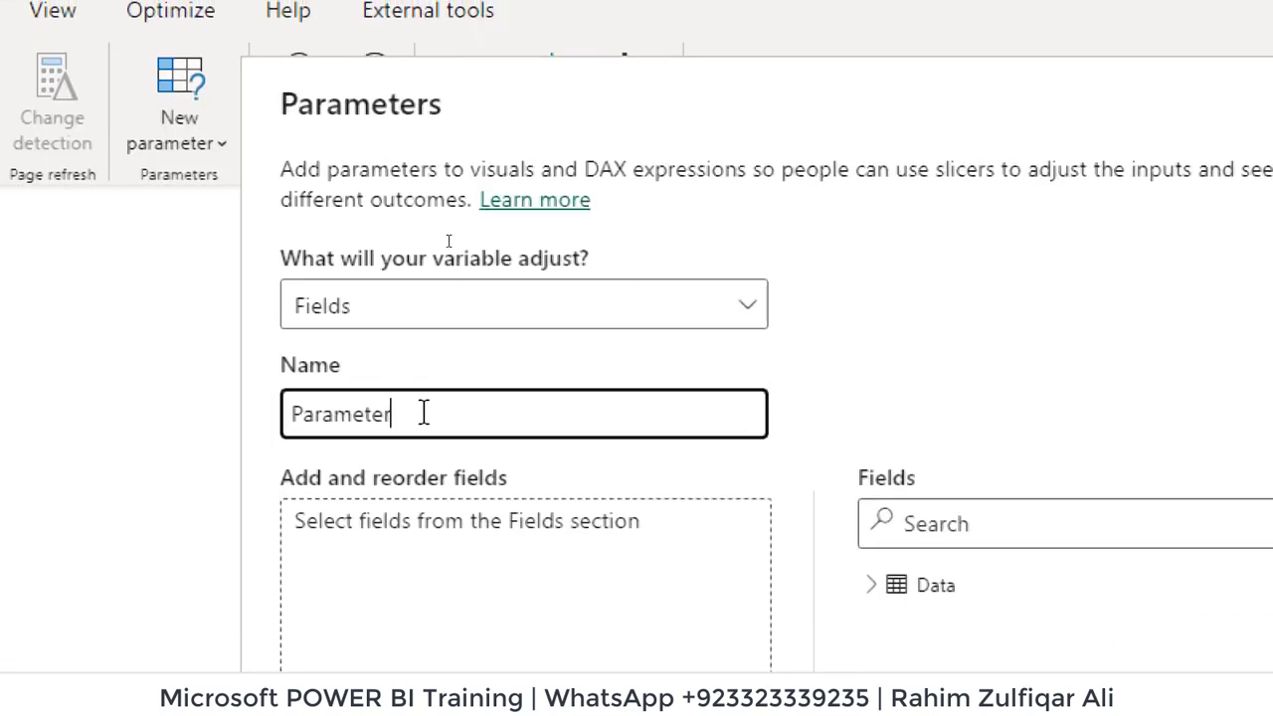
{"action": "left_click_drag", "start_coordinate": [424, 413], "coordinate": [166, 398]}
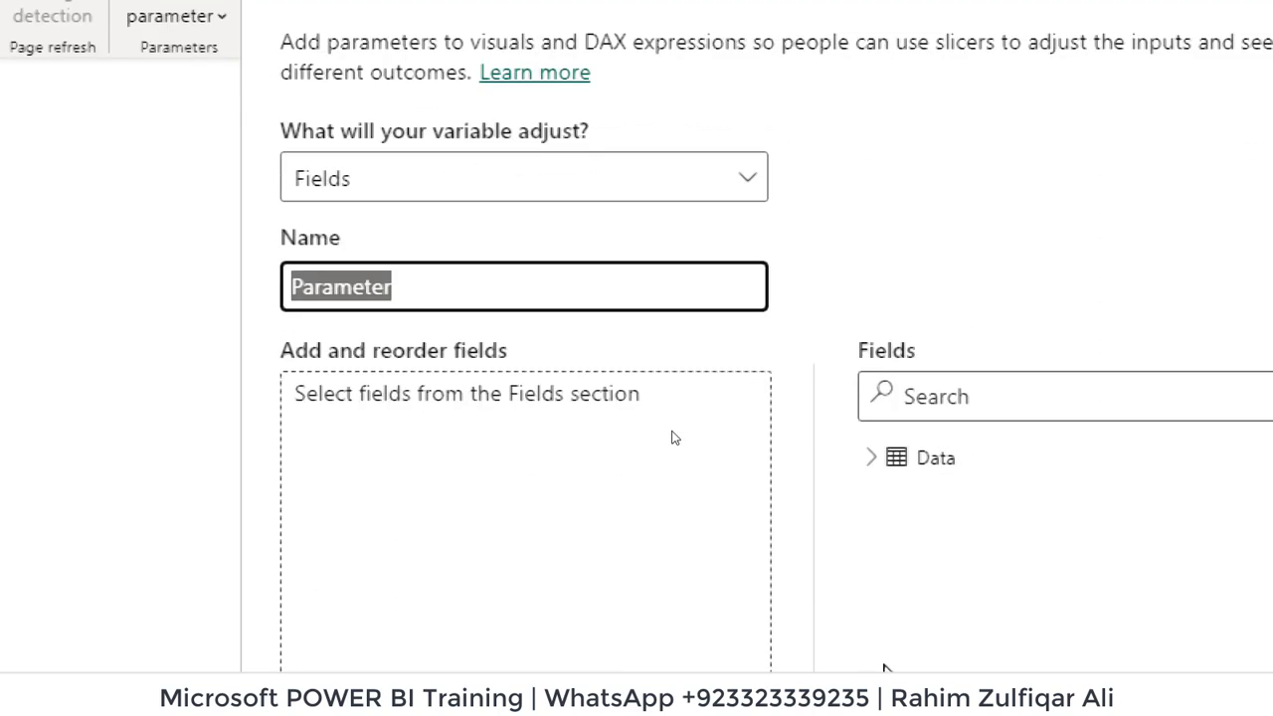
{"action": "type", "text": "Chosen F"}
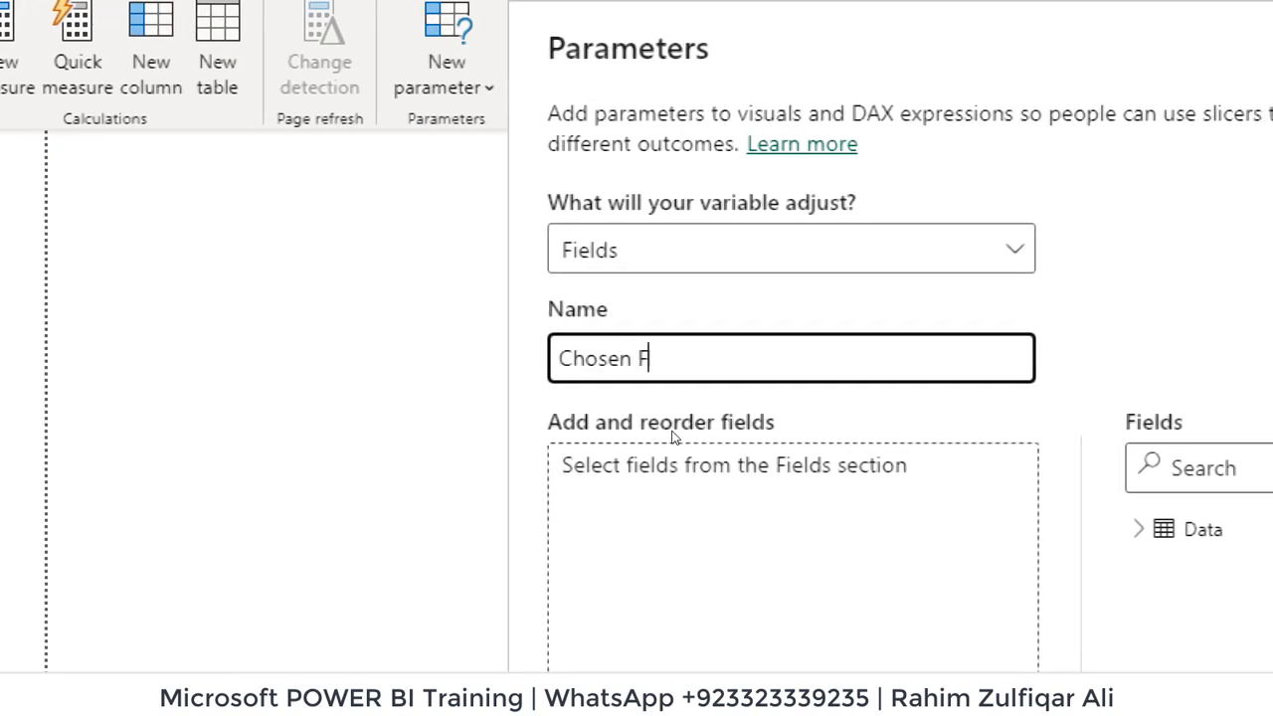
{"action": "type", "text": "ield"}
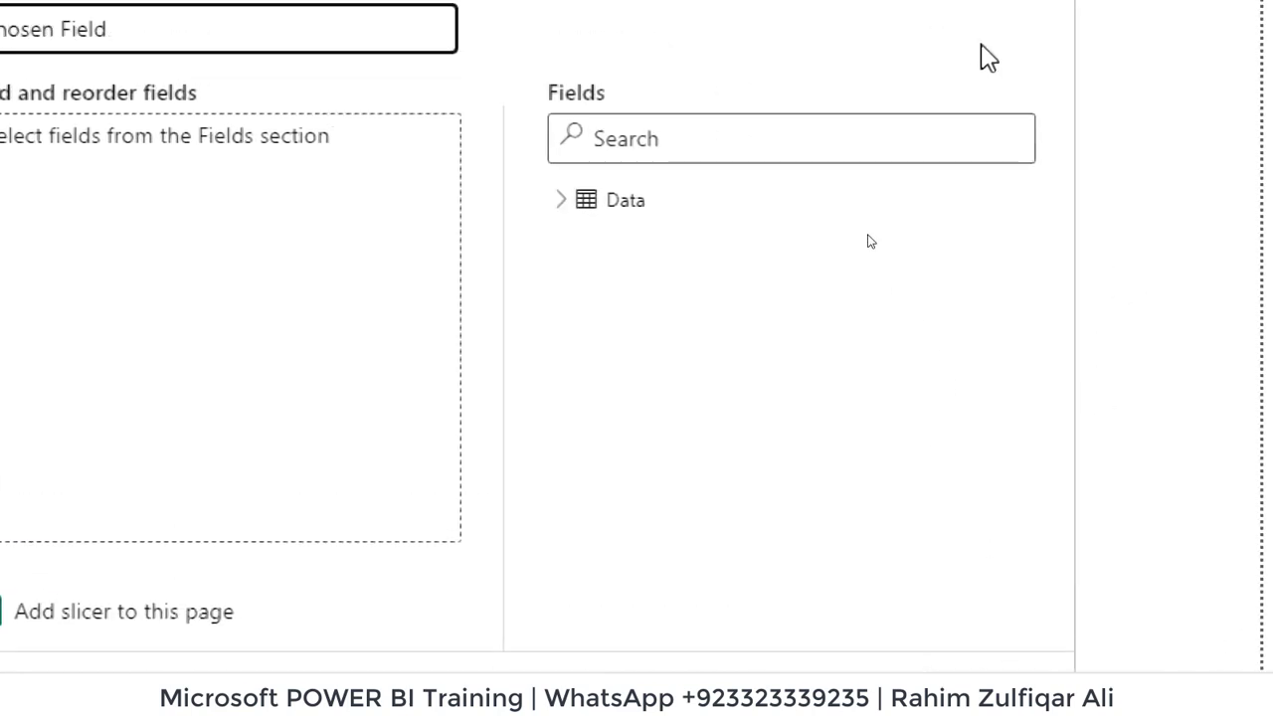
Add Category, City, Payment Type and Product Name from the Data table to the parameter
{"action": "left_click", "coordinate": [665, 200]}
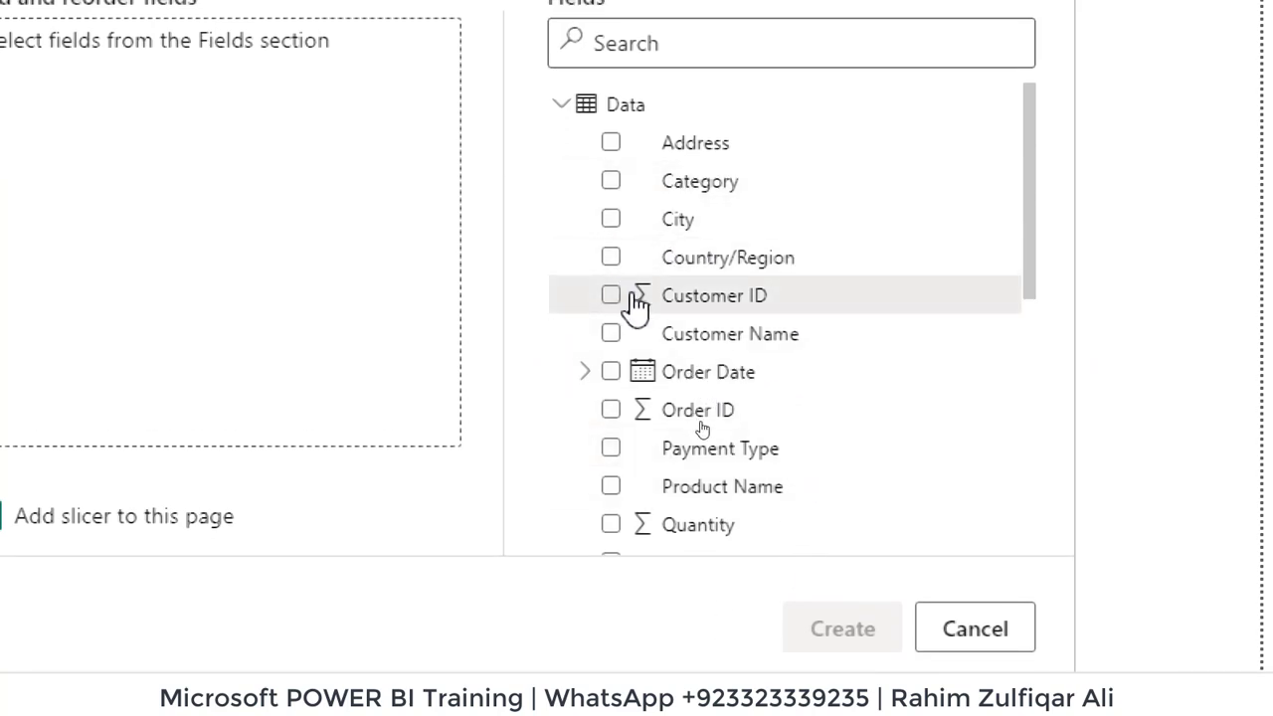
{"action": "left_click", "coordinate": [611, 183]}
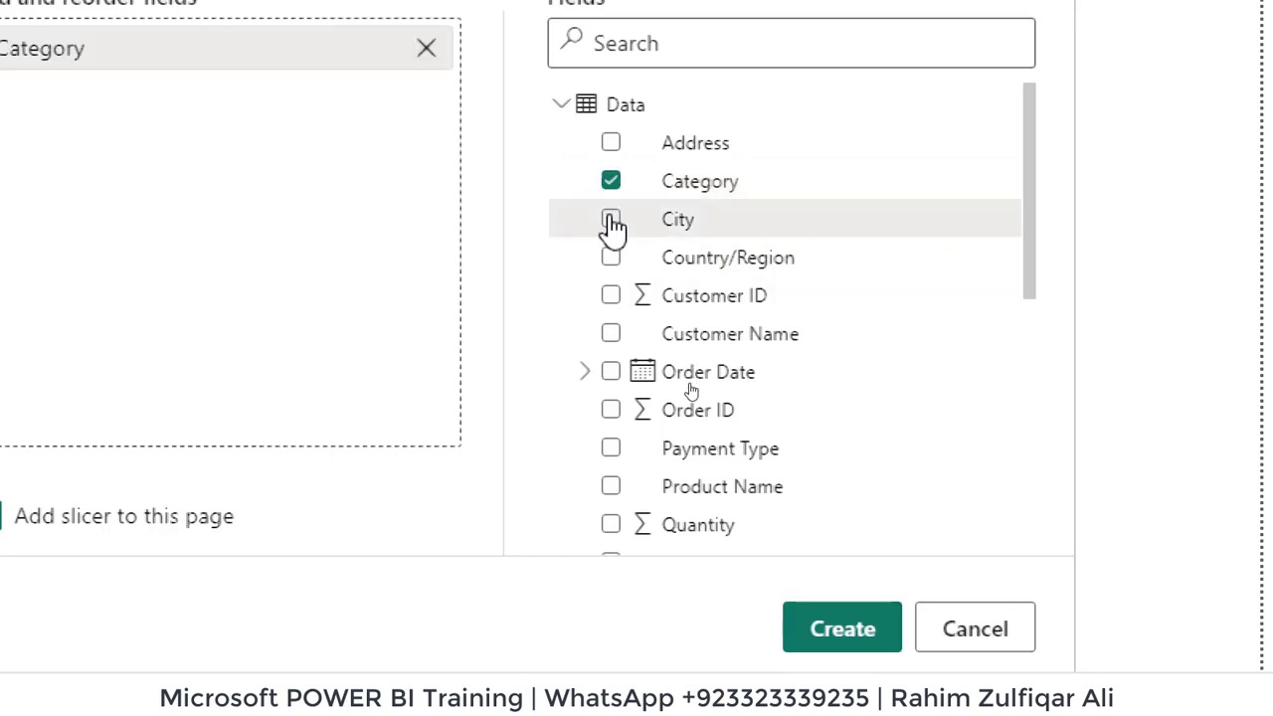
{"action": "left_click", "coordinate": [611, 220]}
{"action": "scroll", "coordinate": [662, 289], "scroll_direction": "down", "scroll_amount": 4}
{"action": "scroll", "coordinate": [657, 423], "scroll_direction": "down", "scroll_amount": 3}
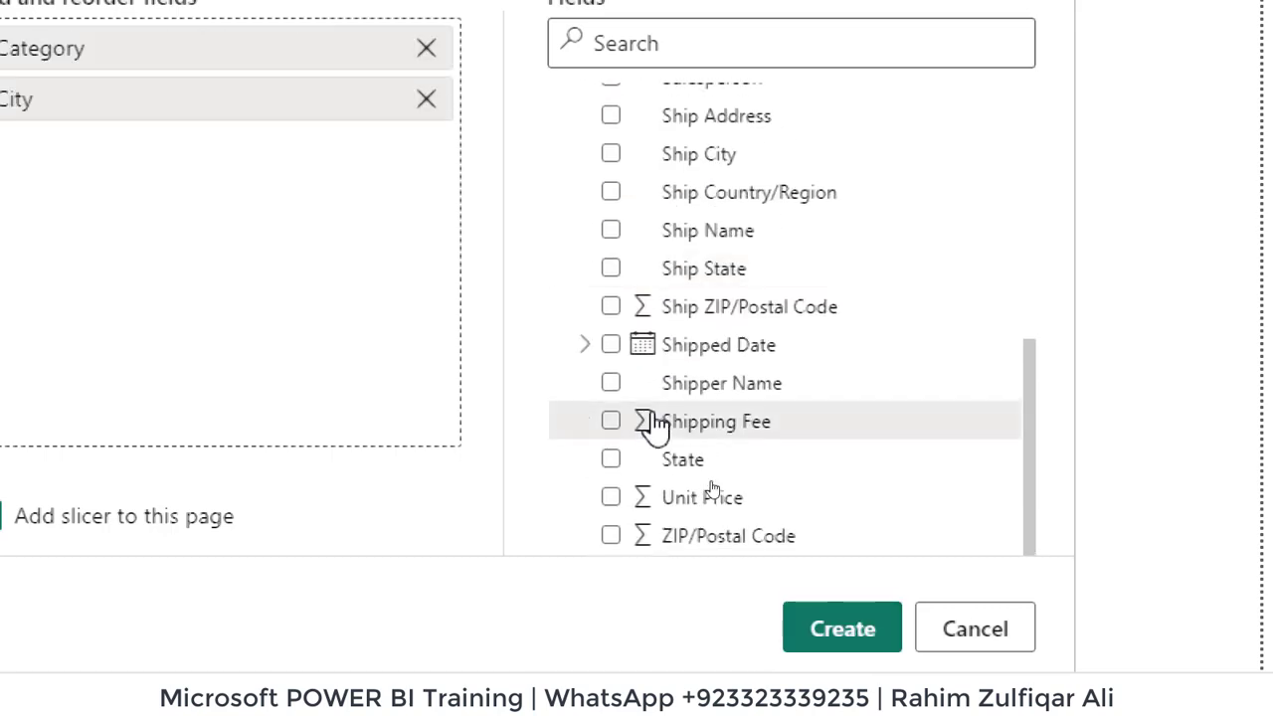
{"action": "scroll", "coordinate": [657, 423], "scroll_direction": "up", "scroll_amount": 6}
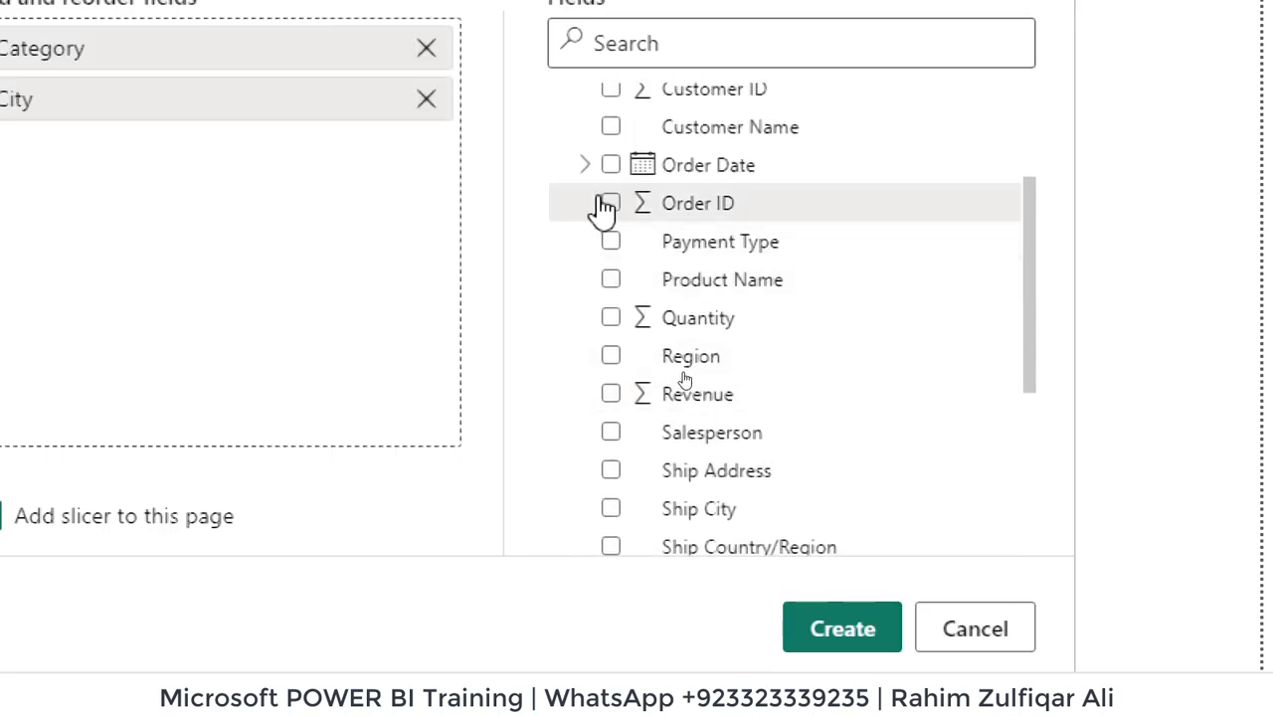
{"action": "left_click", "coordinate": [607, 242]}
{"action": "left_click", "coordinate": [609, 280]}
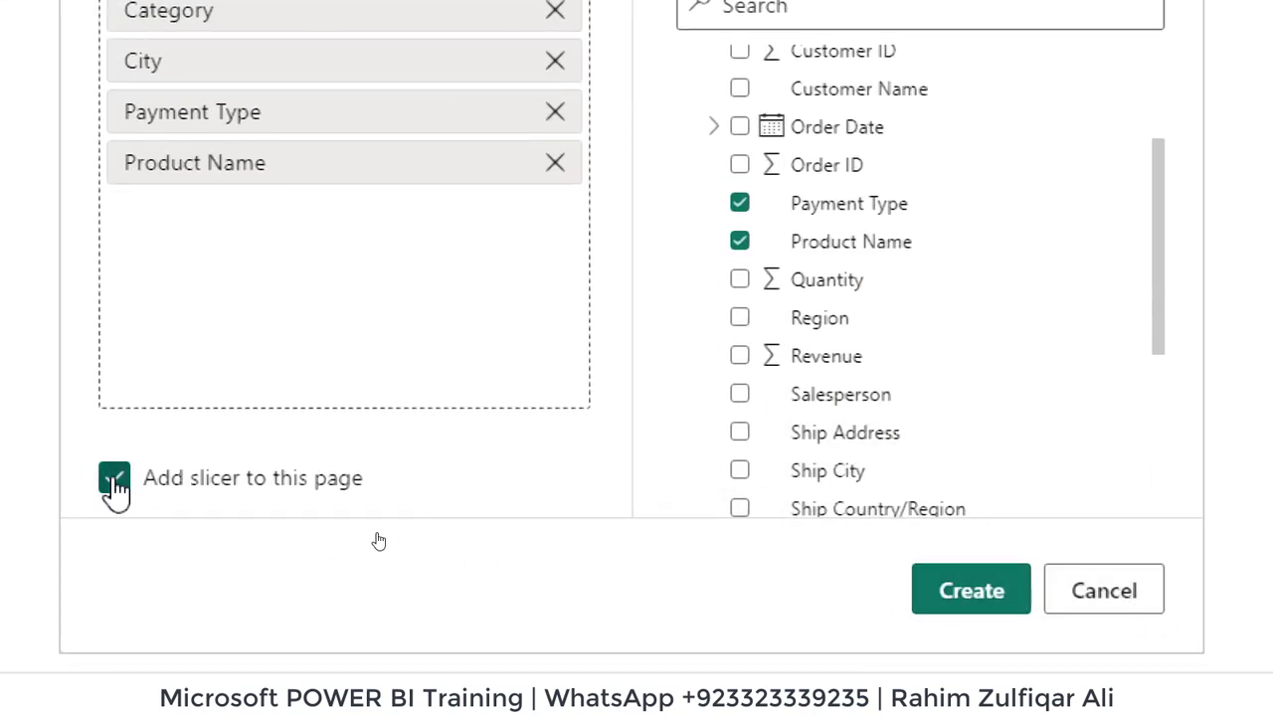
Create the Chosen Field slicer, set its style to Tile, and resize it into one wide row
{"action": "left_click", "coordinate": [955, 597]}
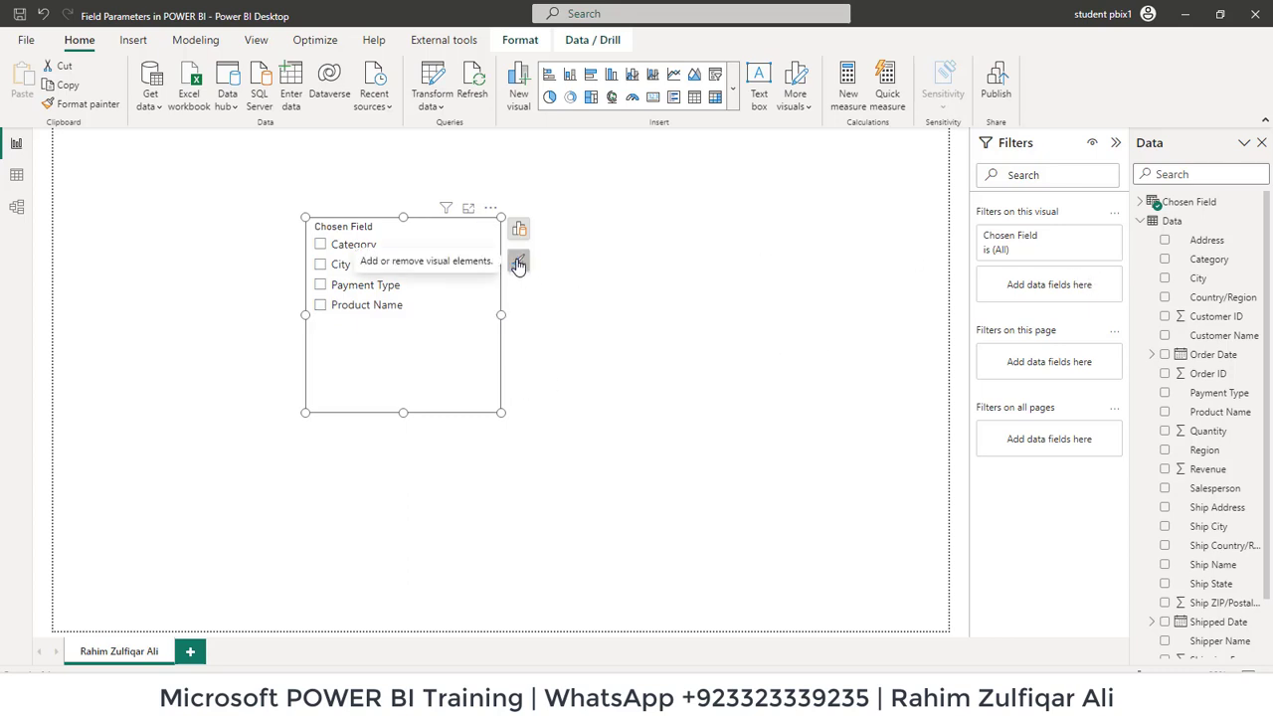
{"action": "left_click", "coordinate": [517, 263]}
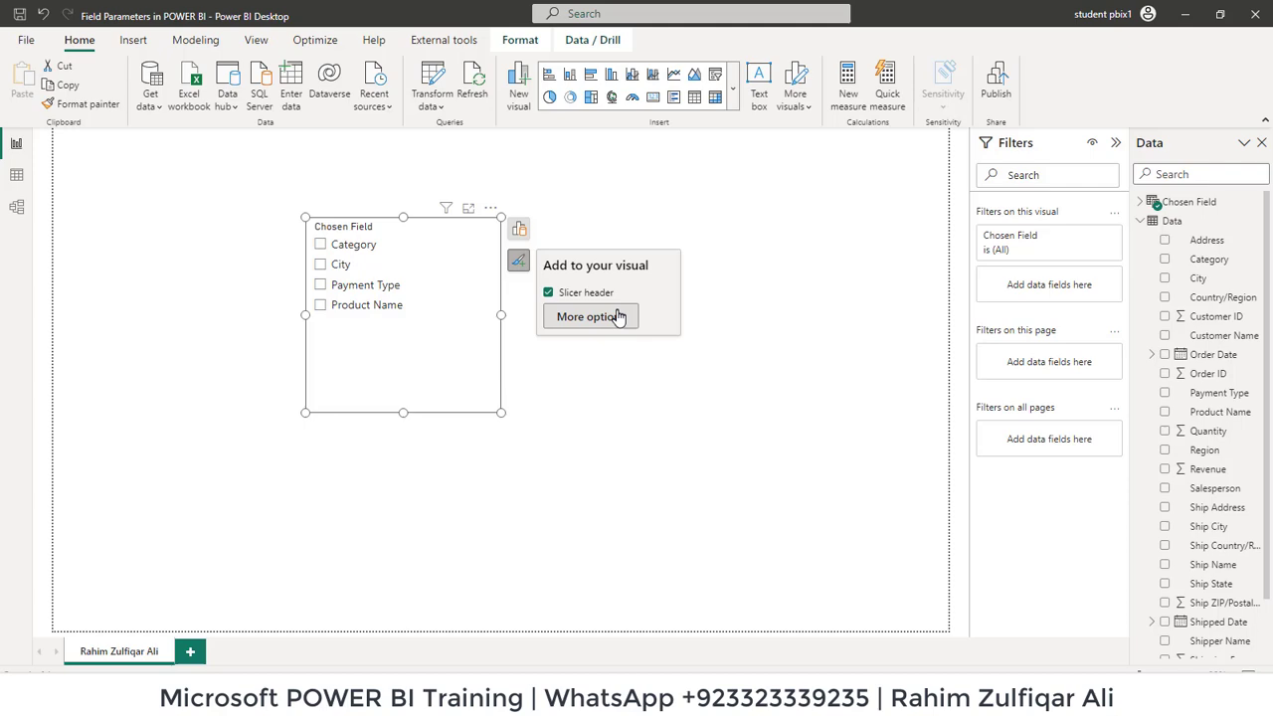
{"action": "left_click", "coordinate": [618, 318]}
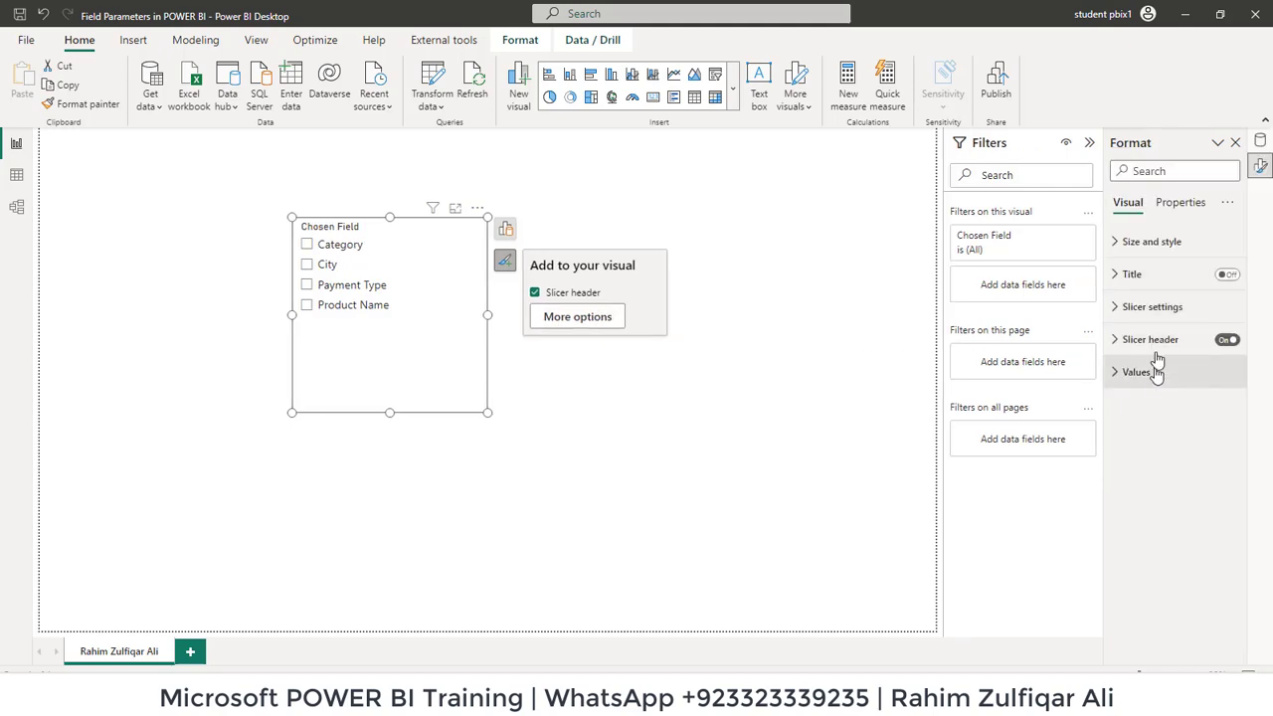
{"action": "left_click", "coordinate": [1143, 308]}
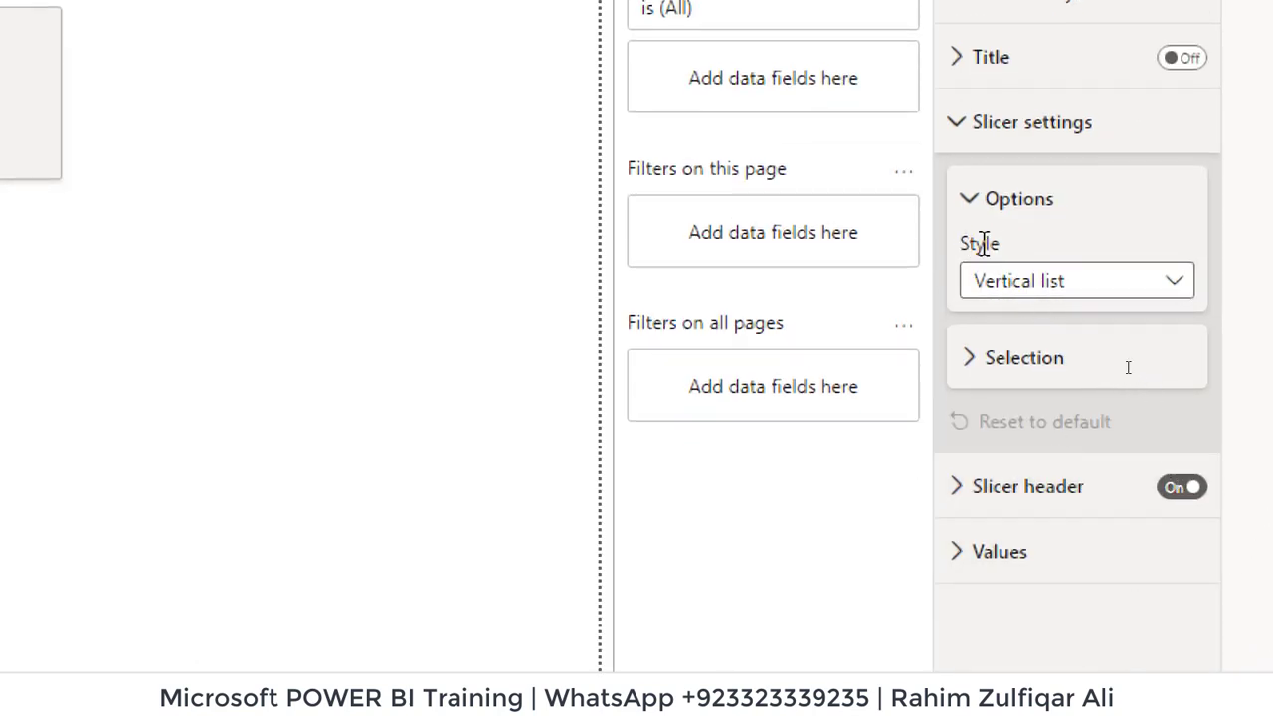
{"action": "left_click", "coordinate": [1008, 282]}
{"action": "left_click", "coordinate": [995, 360]}
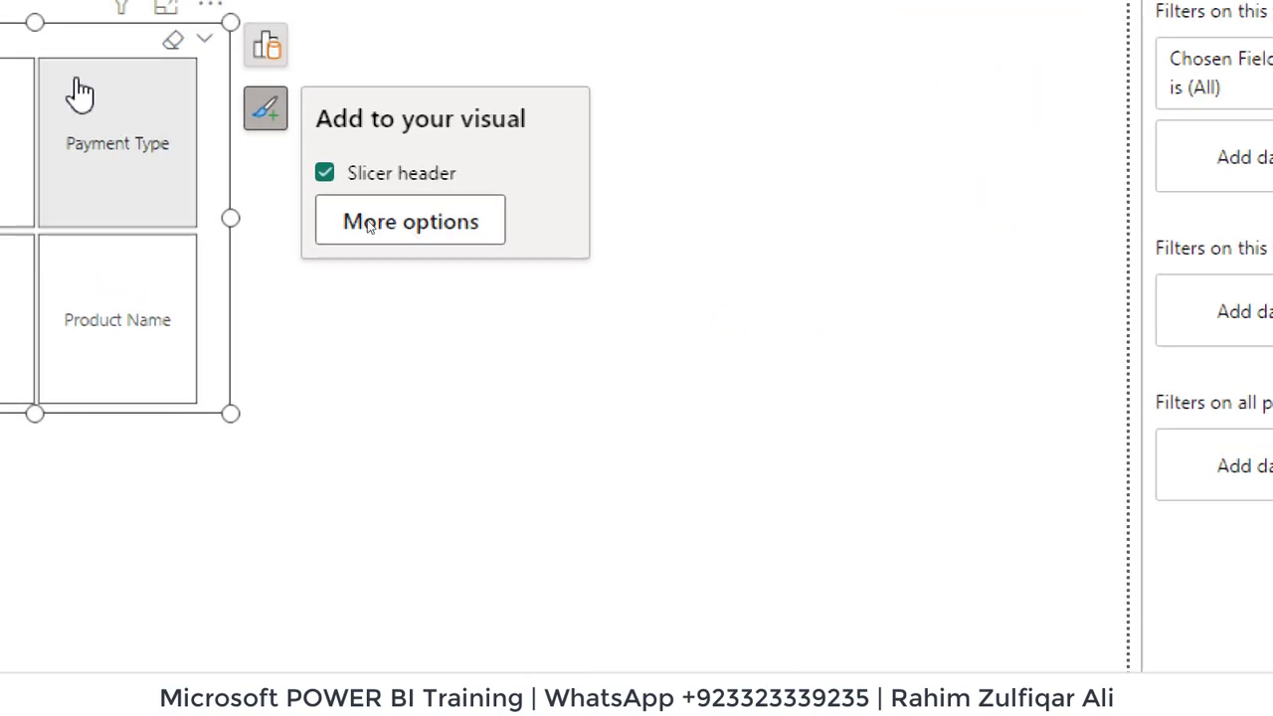
{"action": "left_click_drag", "start_coordinate": [230, 414], "coordinate": [530, 177]}
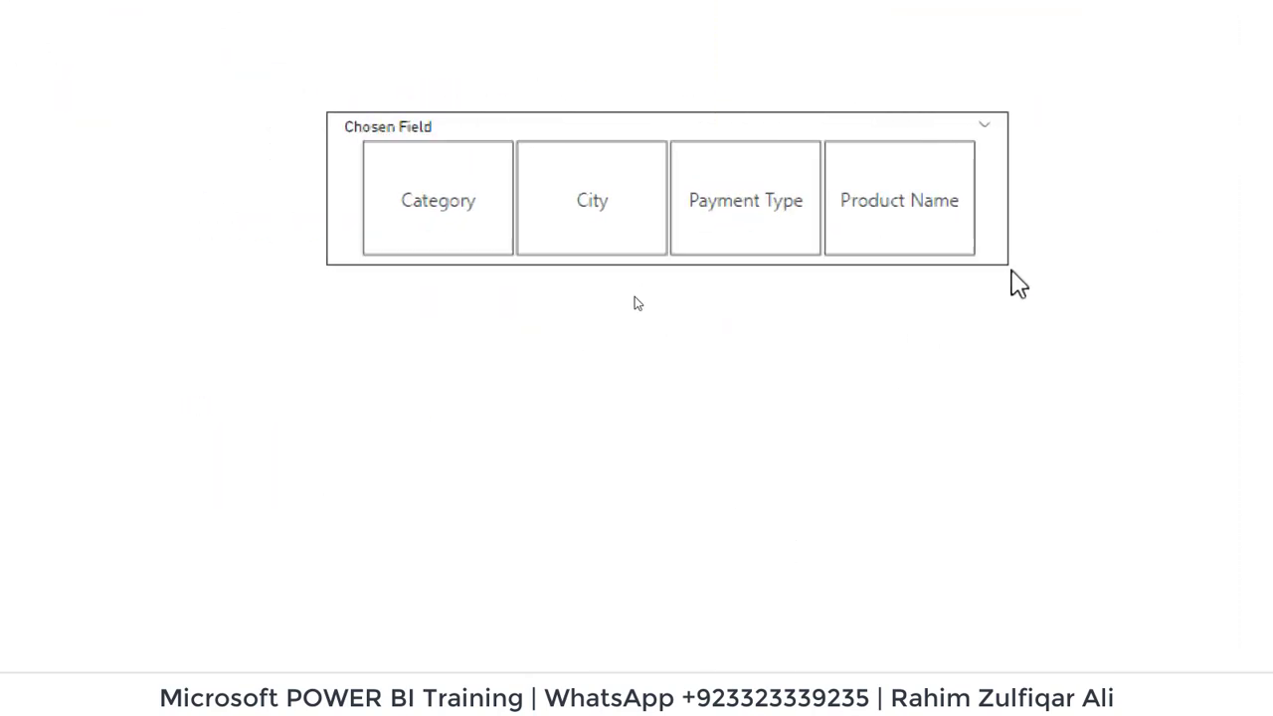
{"action": "left_click_drag", "start_coordinate": [1011, 272], "coordinate": [1069, 236]}
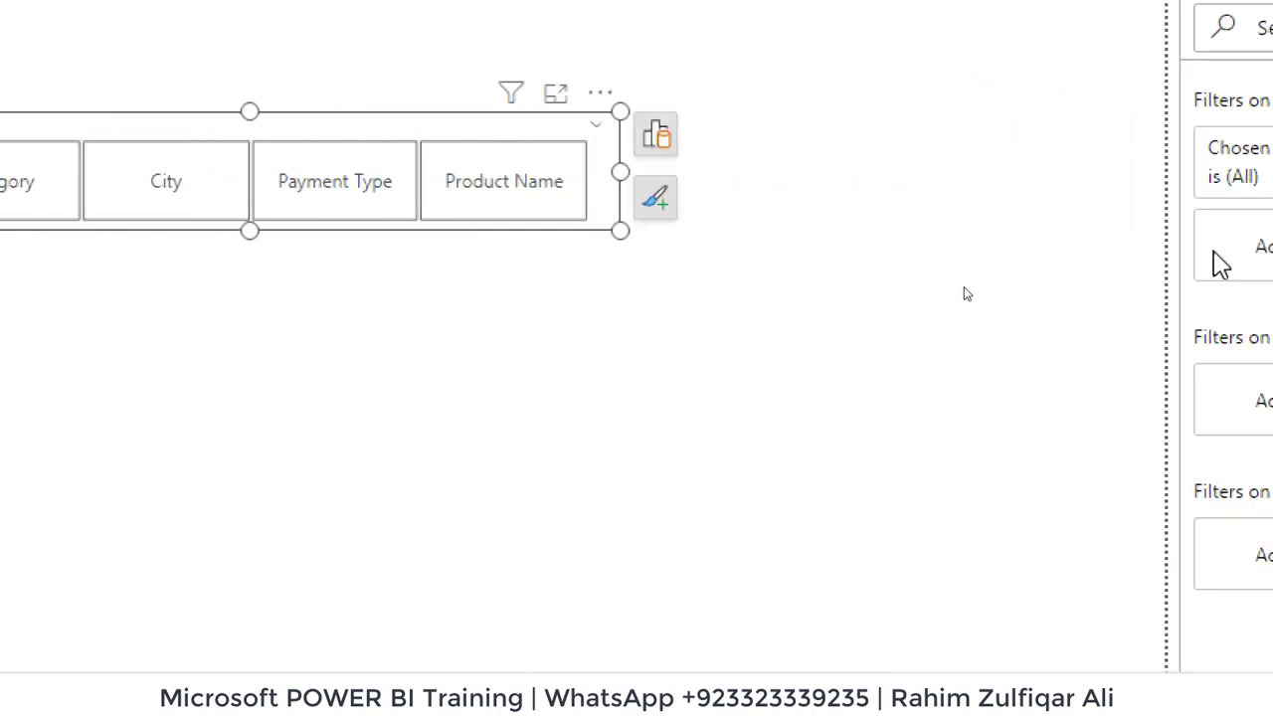
{"action": "left_click", "coordinate": [1038, 290]}
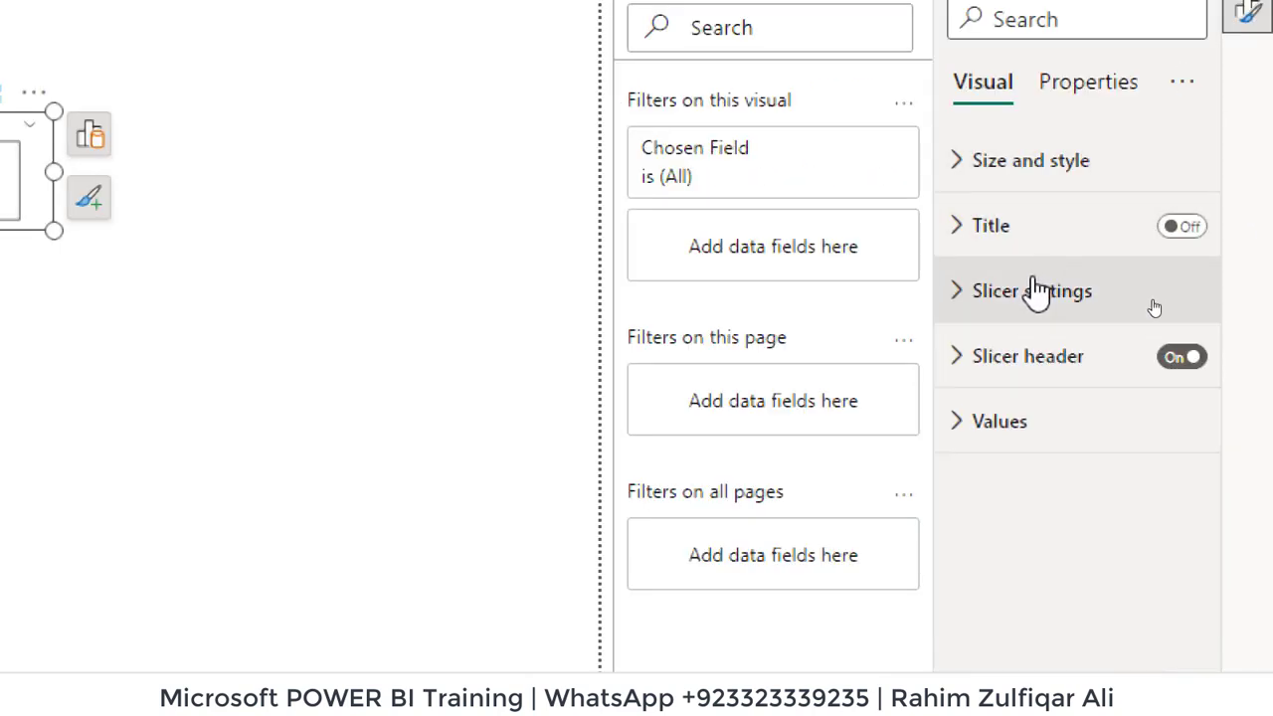
Raise the slicer's values font size to 14, then enlarge and reposition the slicer
{"action": "left_click", "coordinate": [1009, 422]}
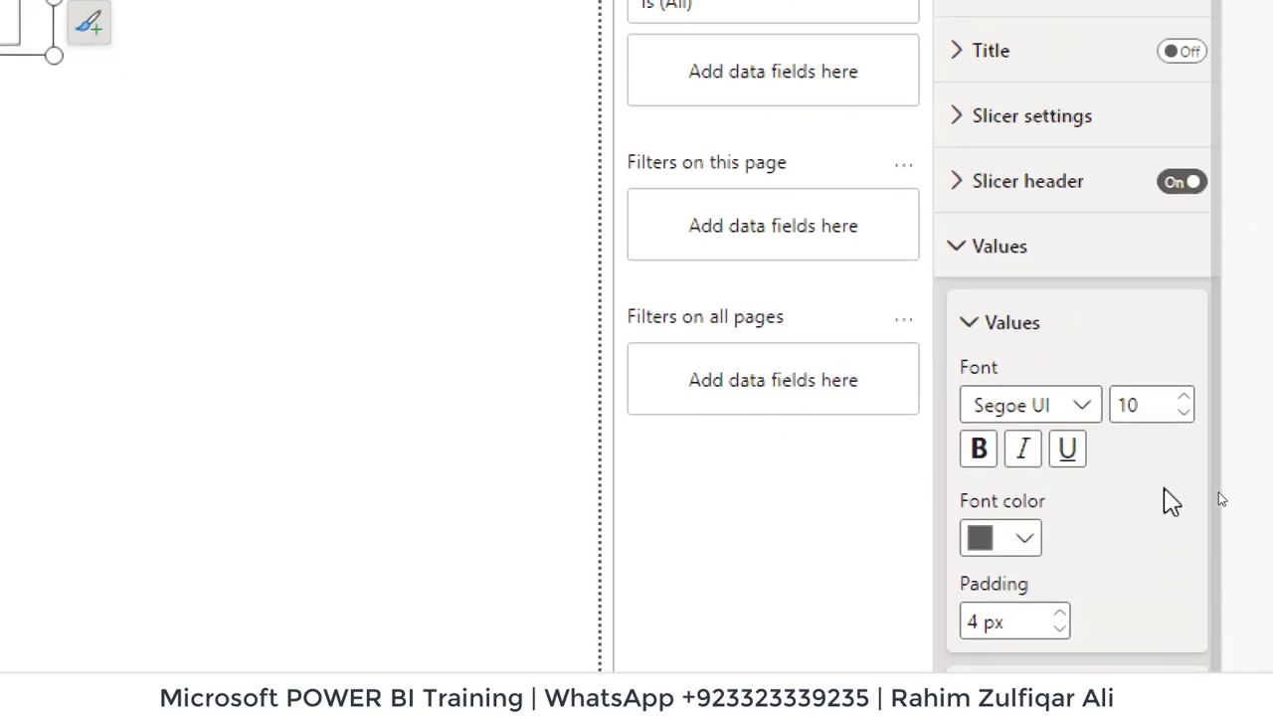
{"action": "left_click", "coordinate": [1183, 397]}
{"action": "left_click", "coordinate": [1184, 398]}
{"action": "left_click", "coordinate": [1184, 398]}
{"action": "left_click", "coordinate": [1184, 398]}
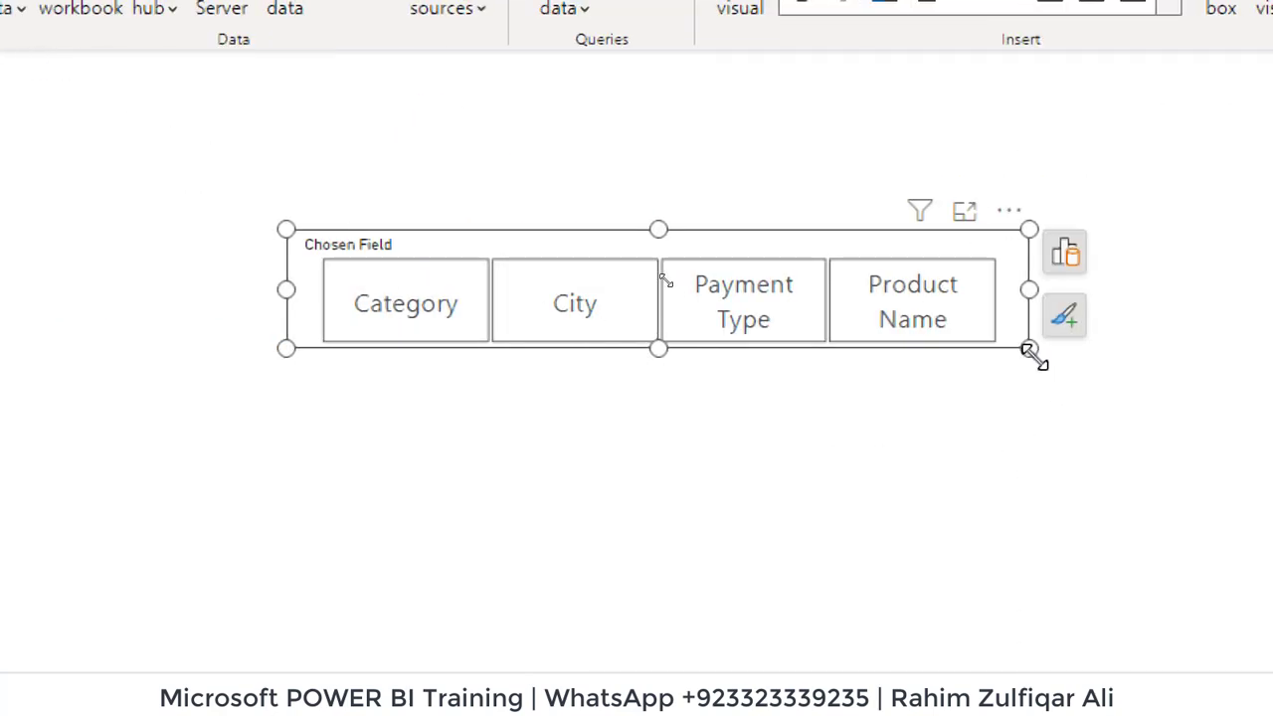
{"action": "left_click_drag", "start_coordinate": [1030, 350], "coordinate": [1050, 374]}
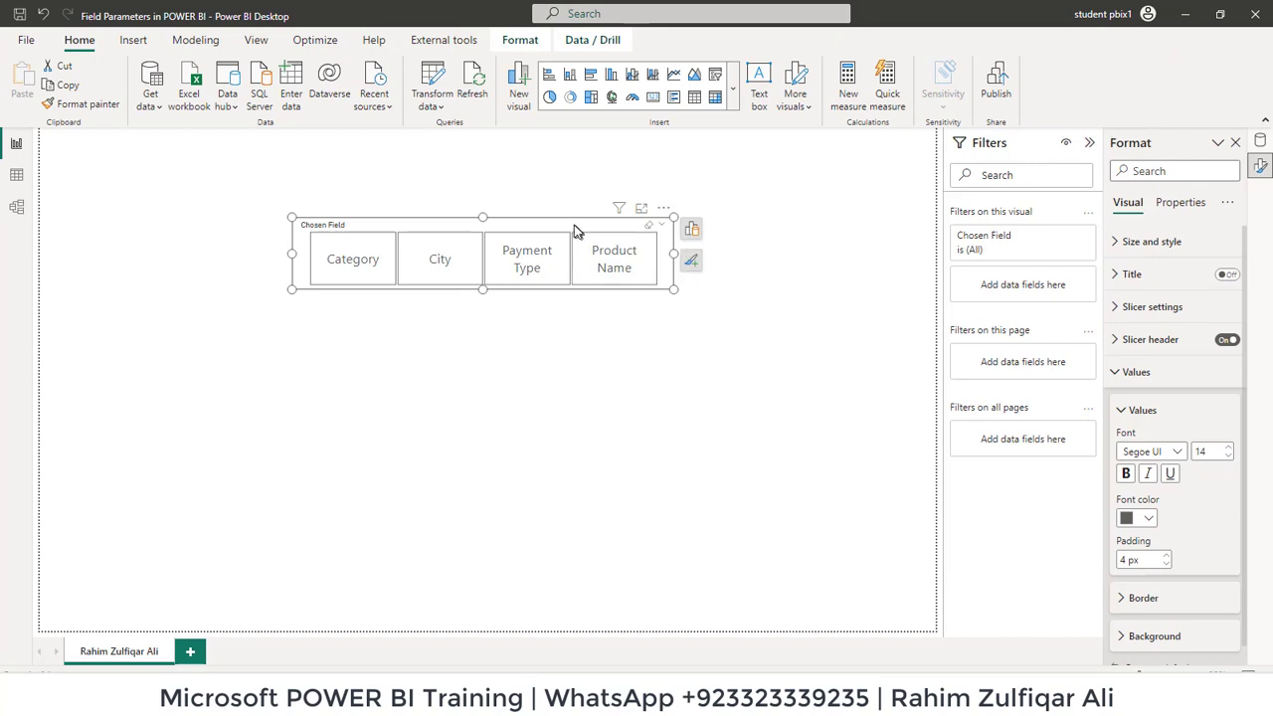
{"action": "left_click_drag", "start_coordinate": [574, 230], "coordinate": [618, 269]}
Insert a clustered column chart below the Chosen Field slicer, sized to about 390 by 278
{"action": "left_click", "coordinate": [626, 381]}
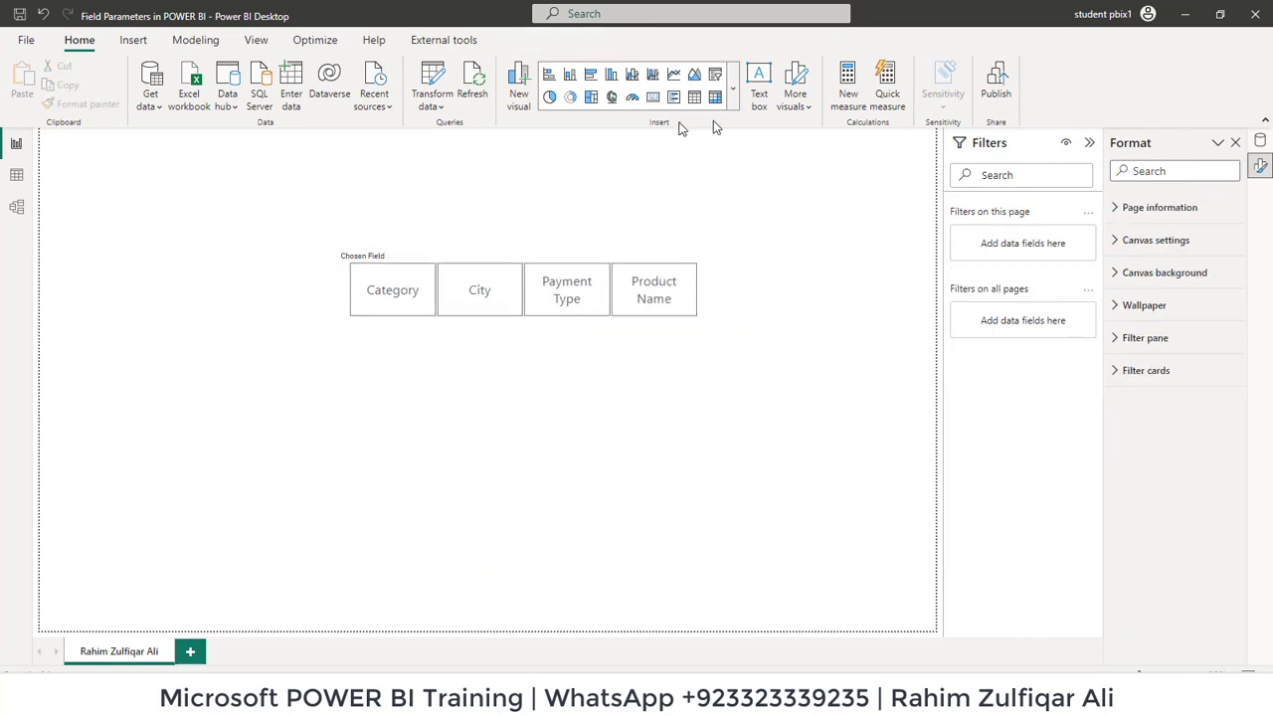
{"action": "left_click", "coordinate": [736, 104]}
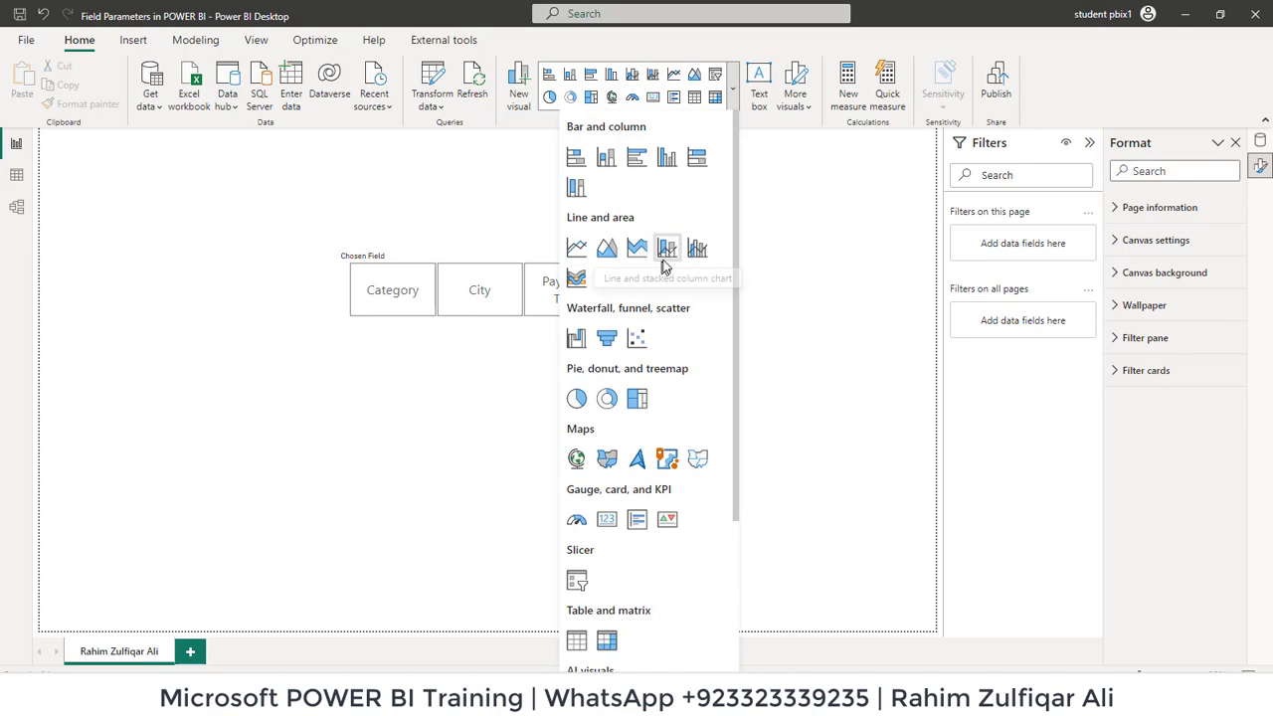
{"action": "left_click", "coordinate": [667, 157]}
{"action": "left_click", "coordinate": [418, 364]}
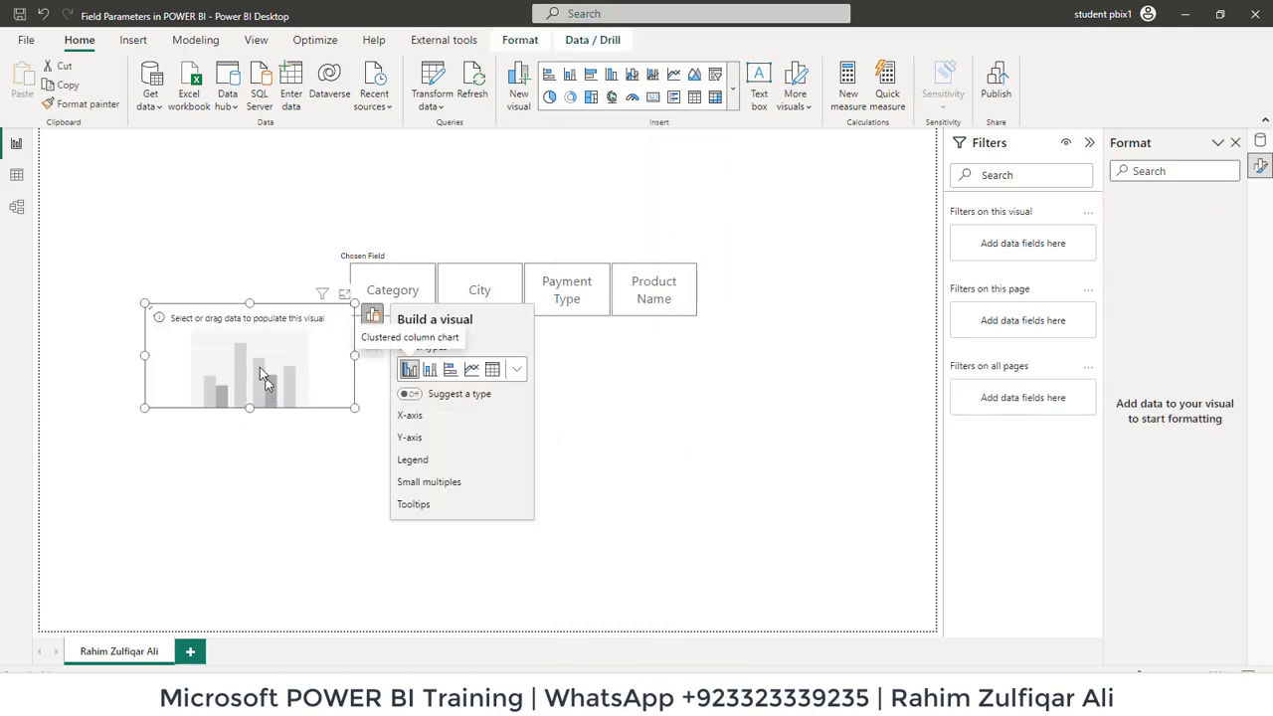
{"action": "left_click", "coordinate": [424, 364]}
{"action": "left_click_drag", "start_coordinate": [461, 441], "coordinate": [458, 402]}
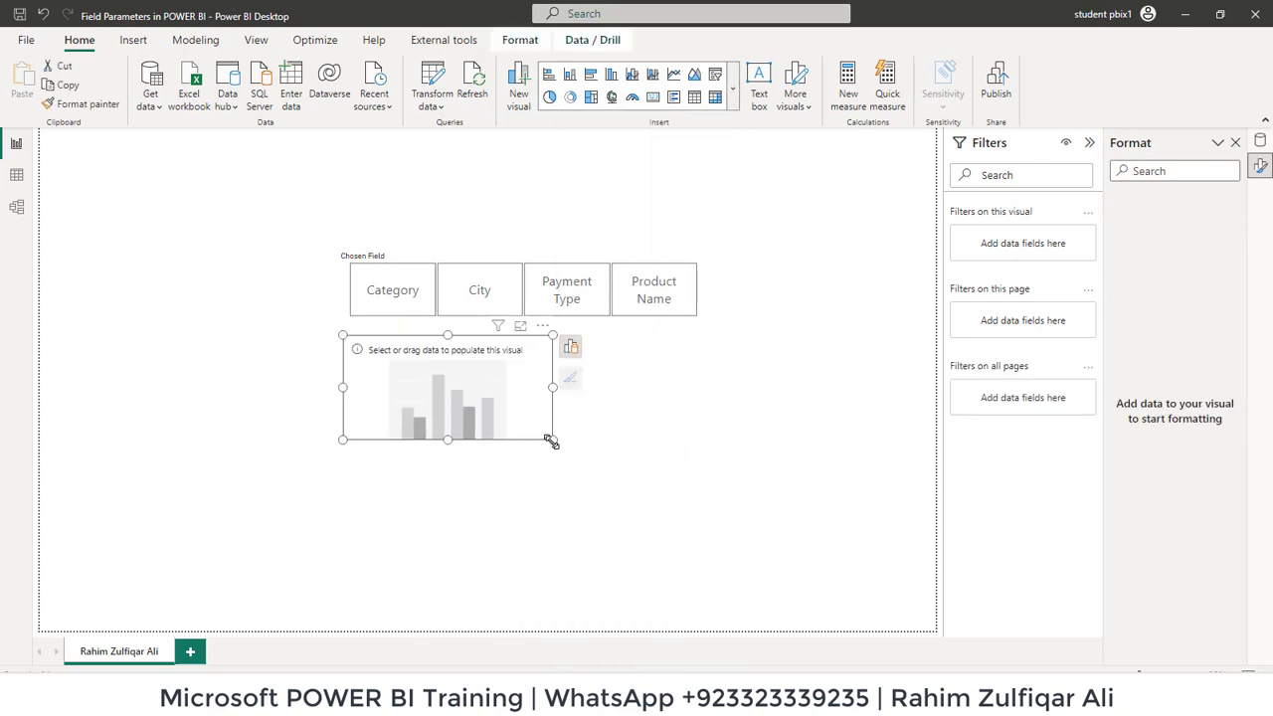
{"action": "left_click_drag", "start_coordinate": [552, 440], "coordinate": [730, 611]}
Put Revenue from the Data table on the chart's Y-axis to show Sum of Revenue
{"action": "left_click", "coordinate": [749, 354]}
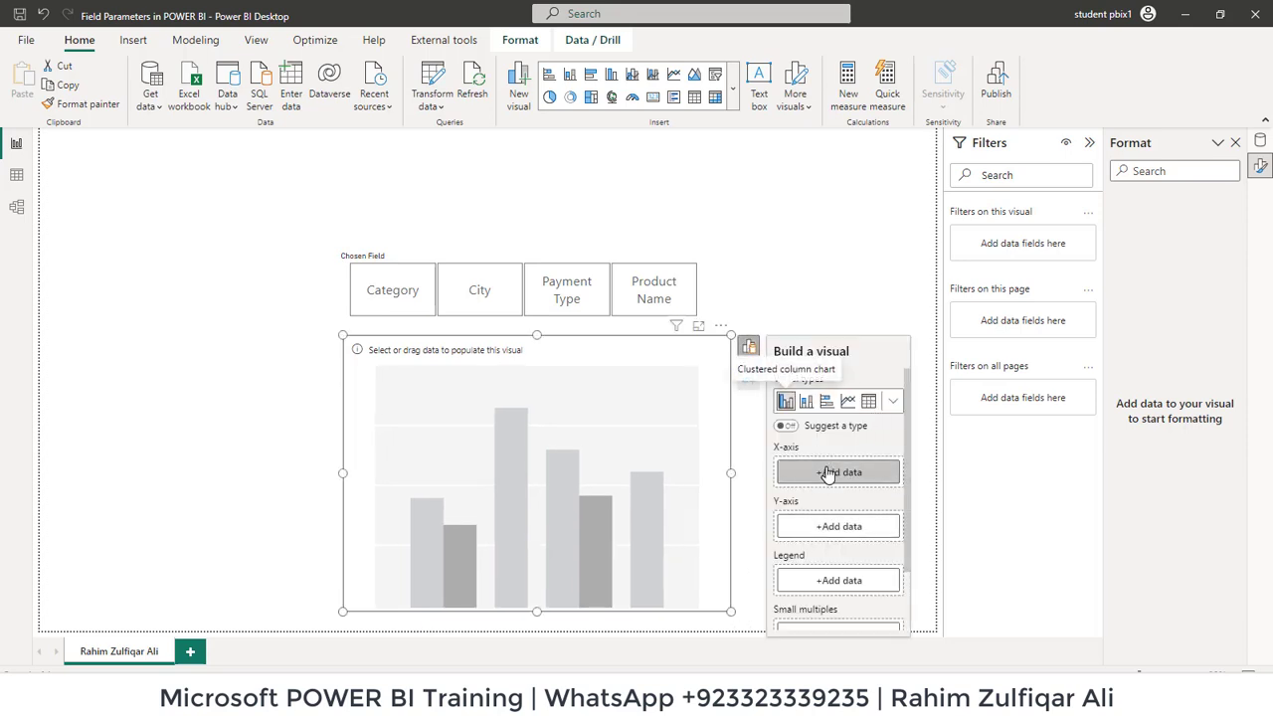
{"action": "left_click", "coordinate": [836, 529]}
{"action": "left_click", "coordinate": [924, 278]}
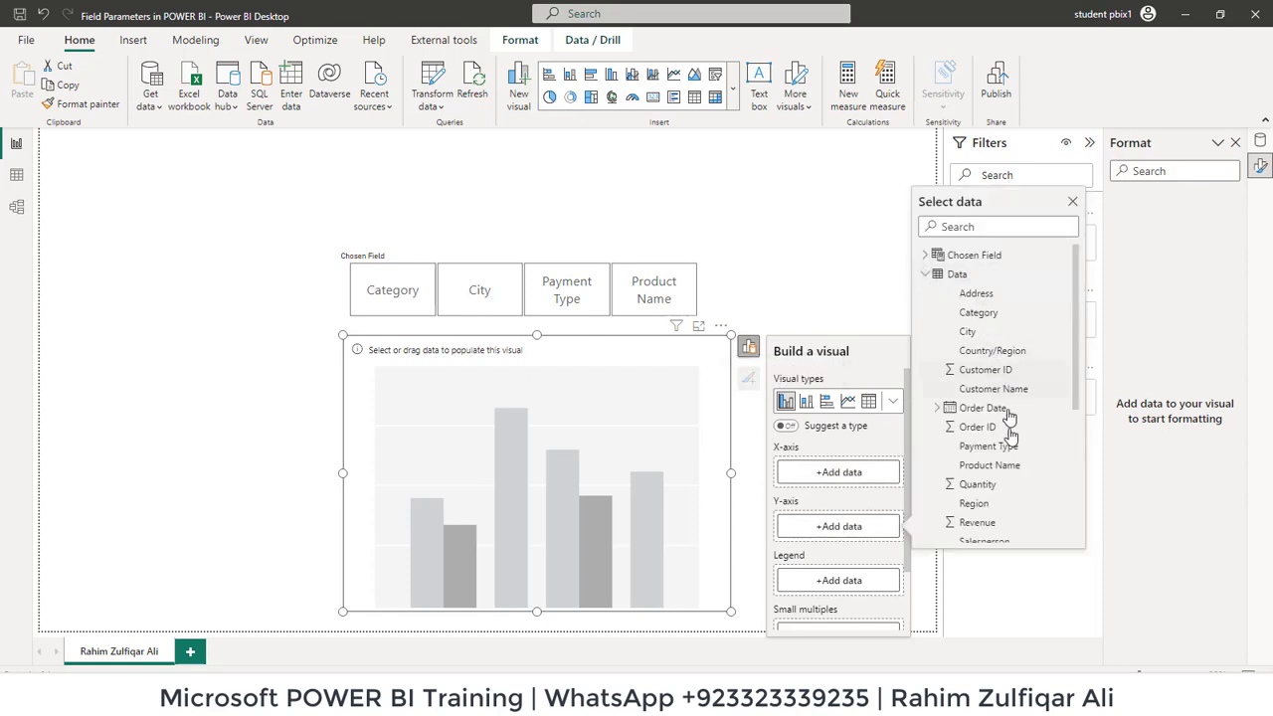
{"action": "scroll", "coordinate": [1006, 438], "scroll_direction": "down", "scroll_amount": 3}
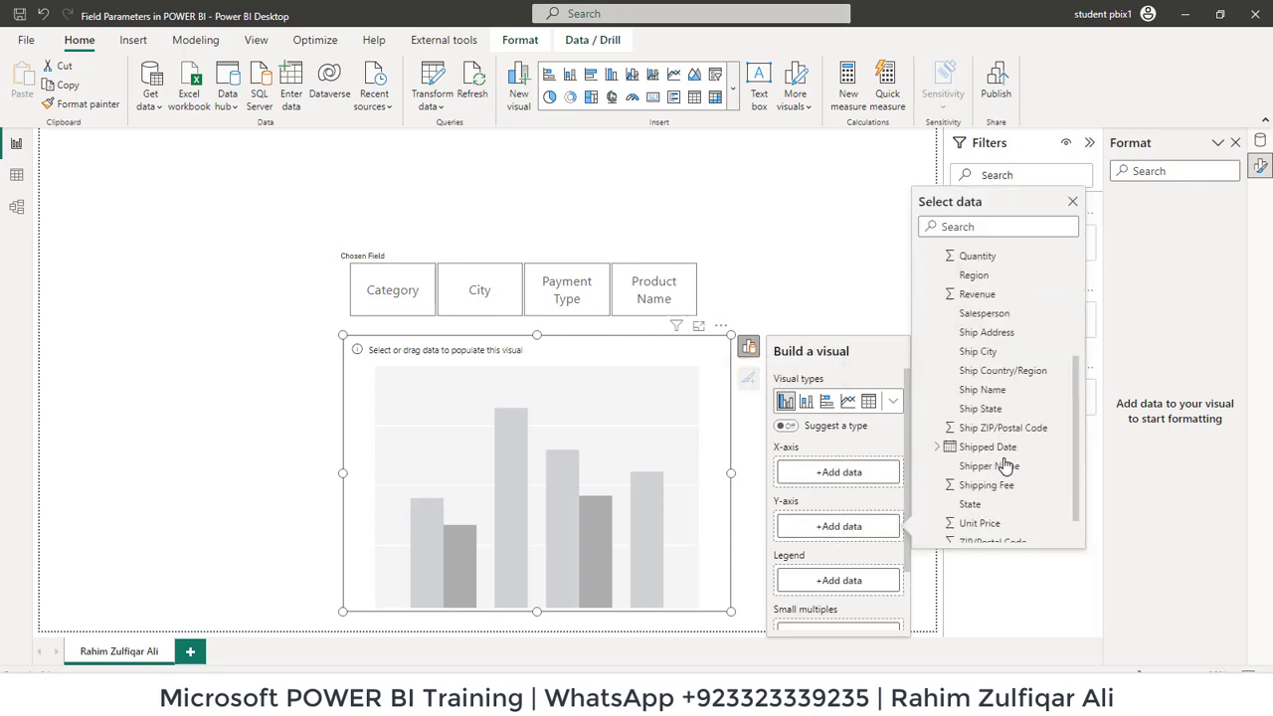
{"action": "left_click", "coordinate": [979, 284]}
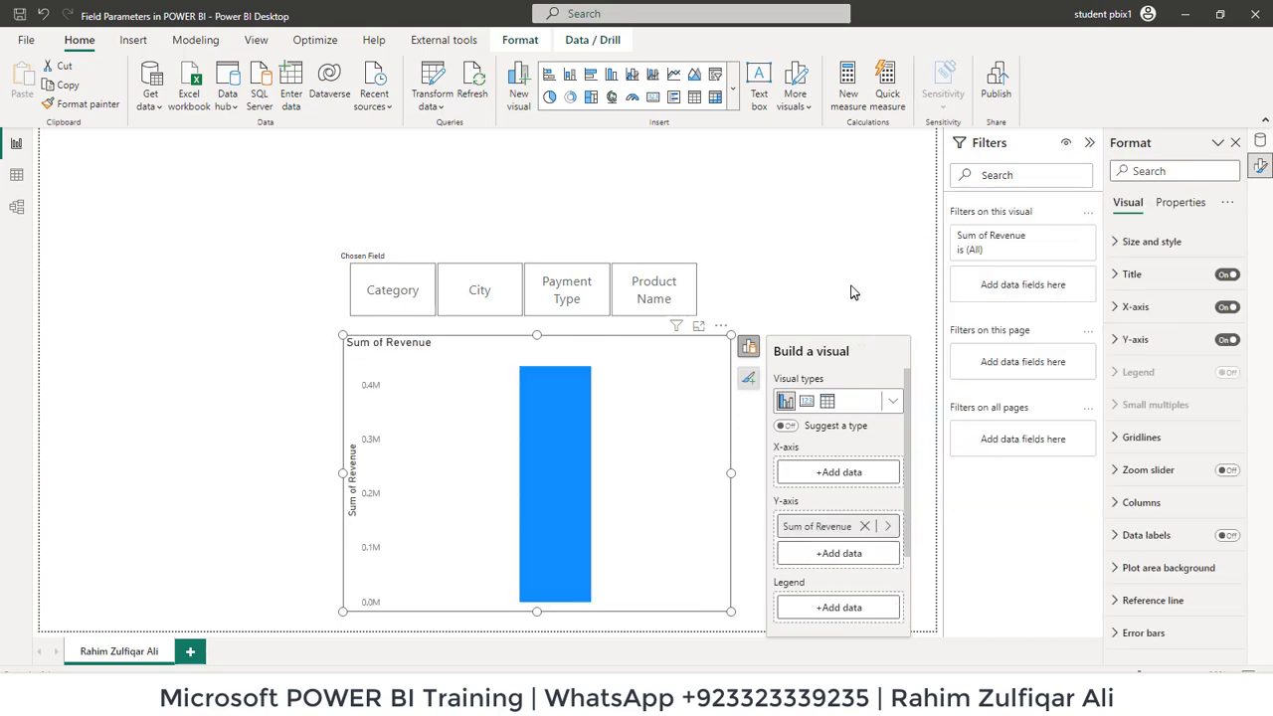
{"action": "left_click", "coordinate": [851, 293]}
{"action": "left_click", "coordinate": [726, 390]}
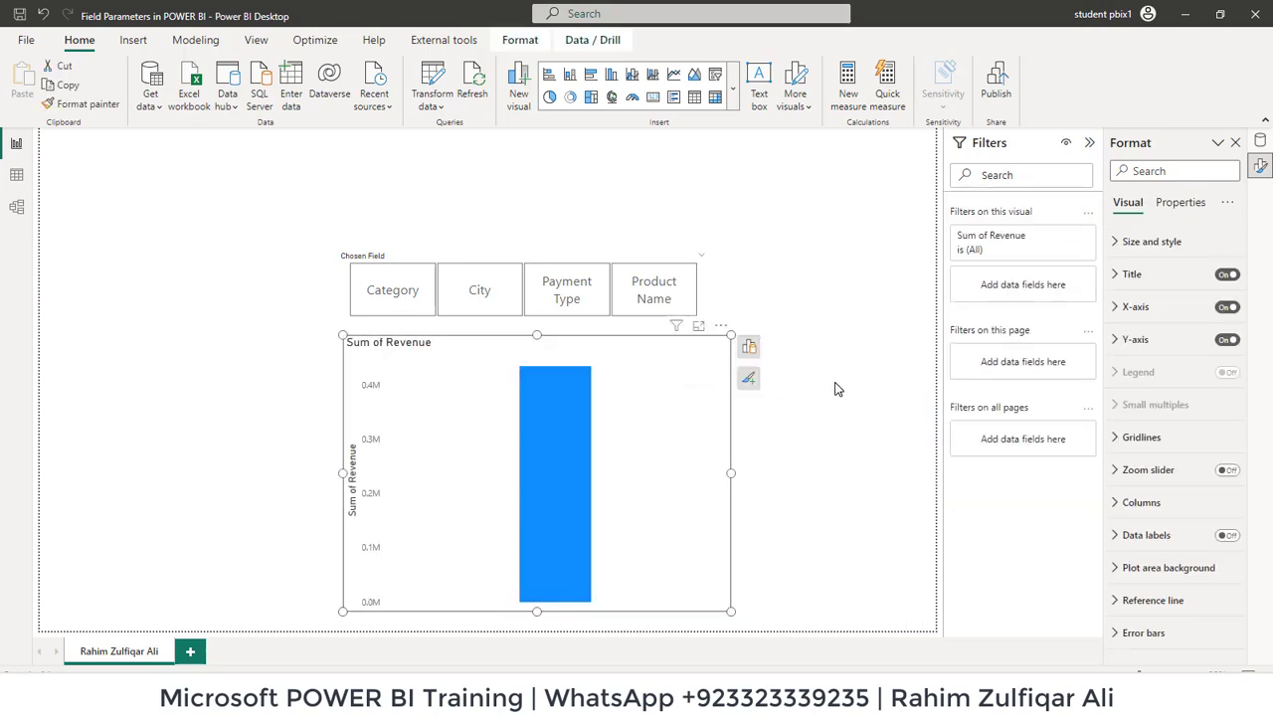
Add the Chosen Field item from the Chosen Field table to the revenue chart, giving revenue by Category
{"action": "left_click", "coordinate": [889, 395]}
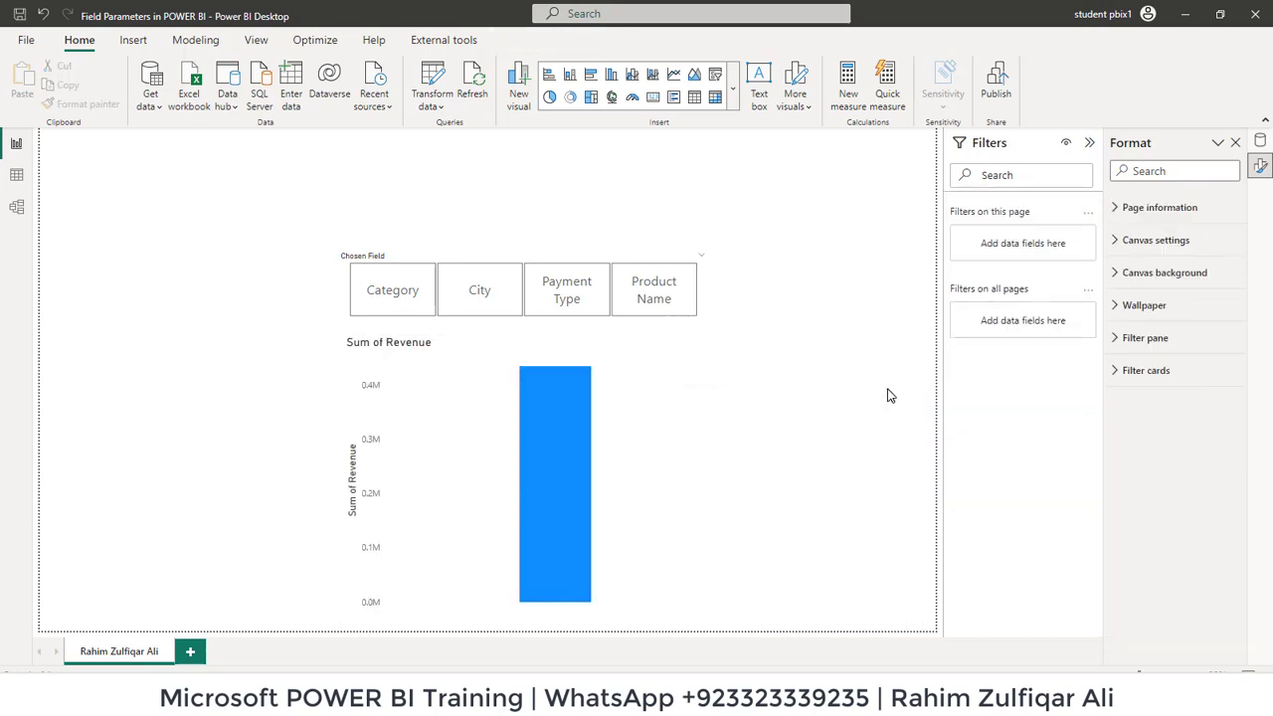
{"action": "left_click", "coordinate": [407, 256]}
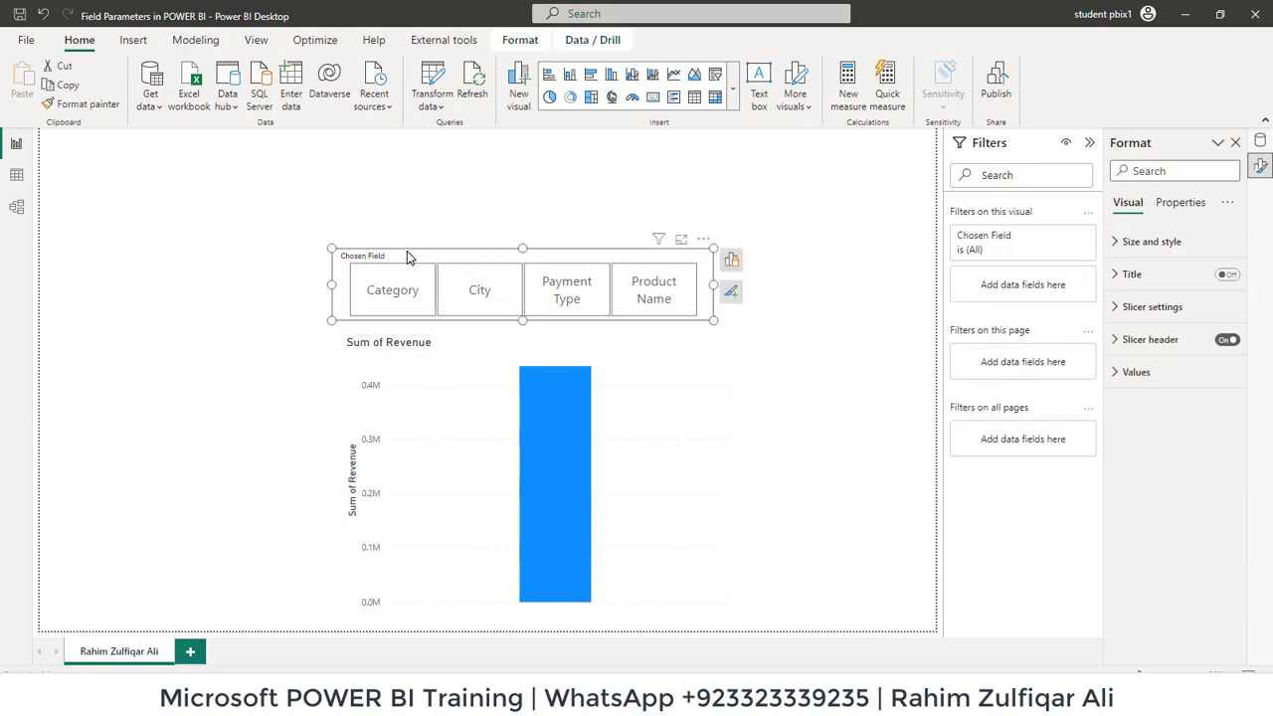
{"action": "left_click", "coordinate": [662, 378]}
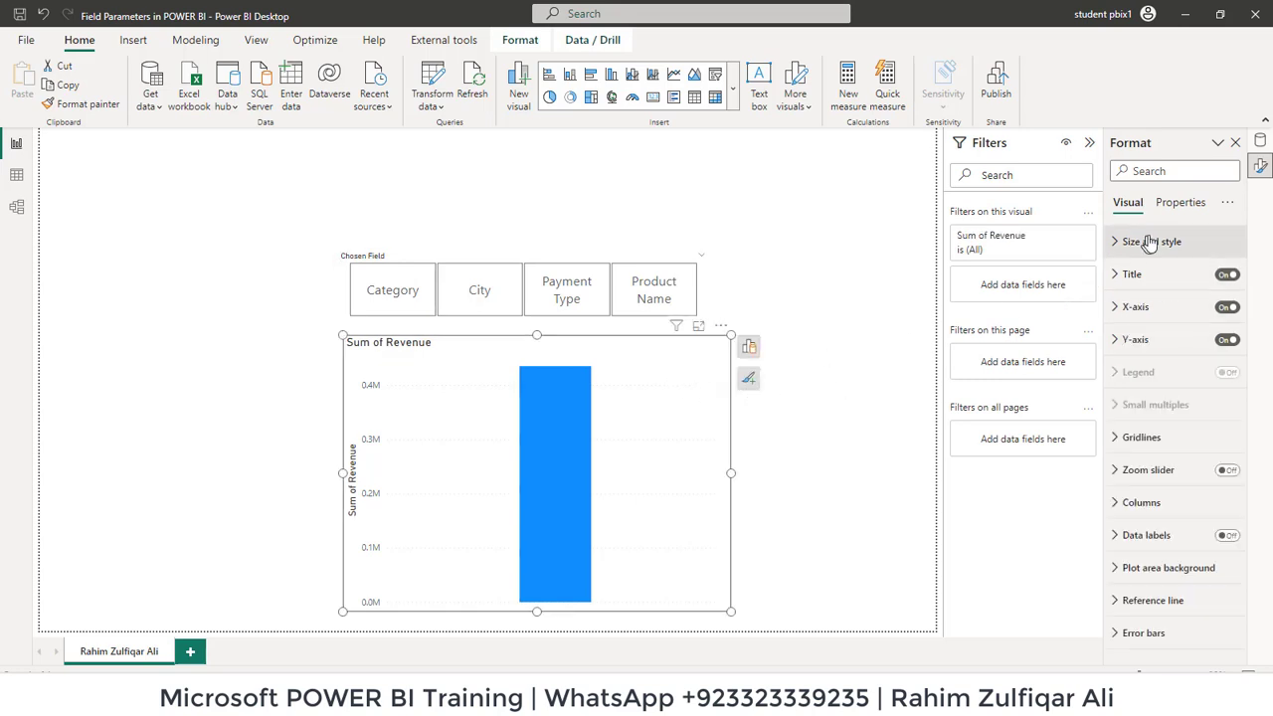
{"action": "left_click", "coordinate": [1260, 141]}
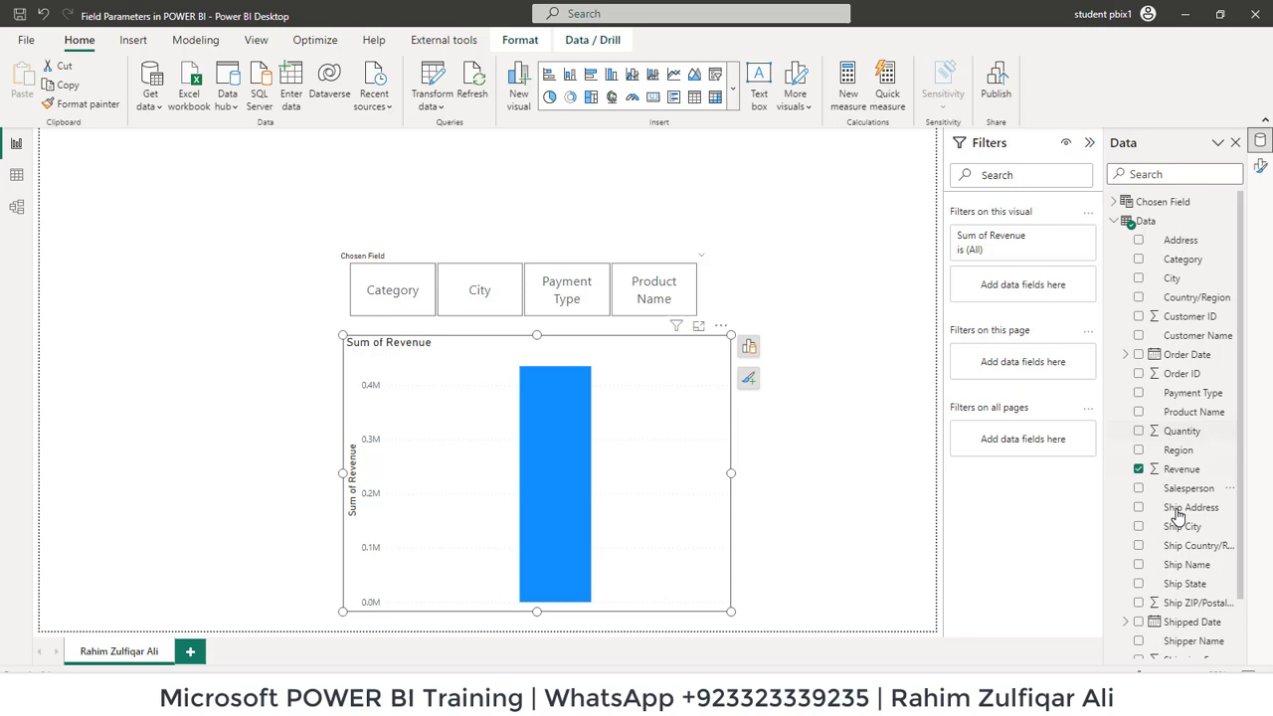
{"action": "scroll", "coordinate": [1177, 512], "scroll_direction": "down", "scroll_amount": 2}
{"action": "scroll", "coordinate": [1129, 328], "scroll_direction": "up", "scroll_amount": 2}
{"action": "left_click", "coordinate": [1115, 222]}
{"action": "left_click", "coordinate": [1114, 202]}
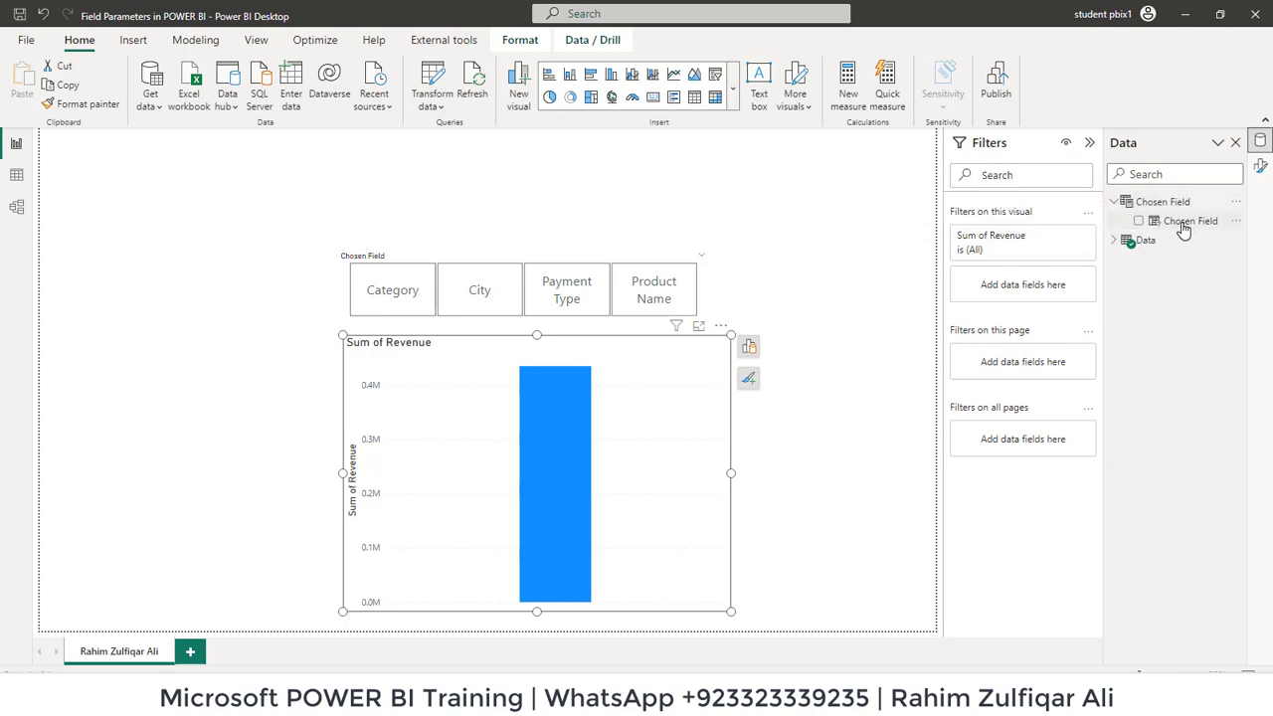
{"action": "left_click", "coordinate": [1139, 222]}
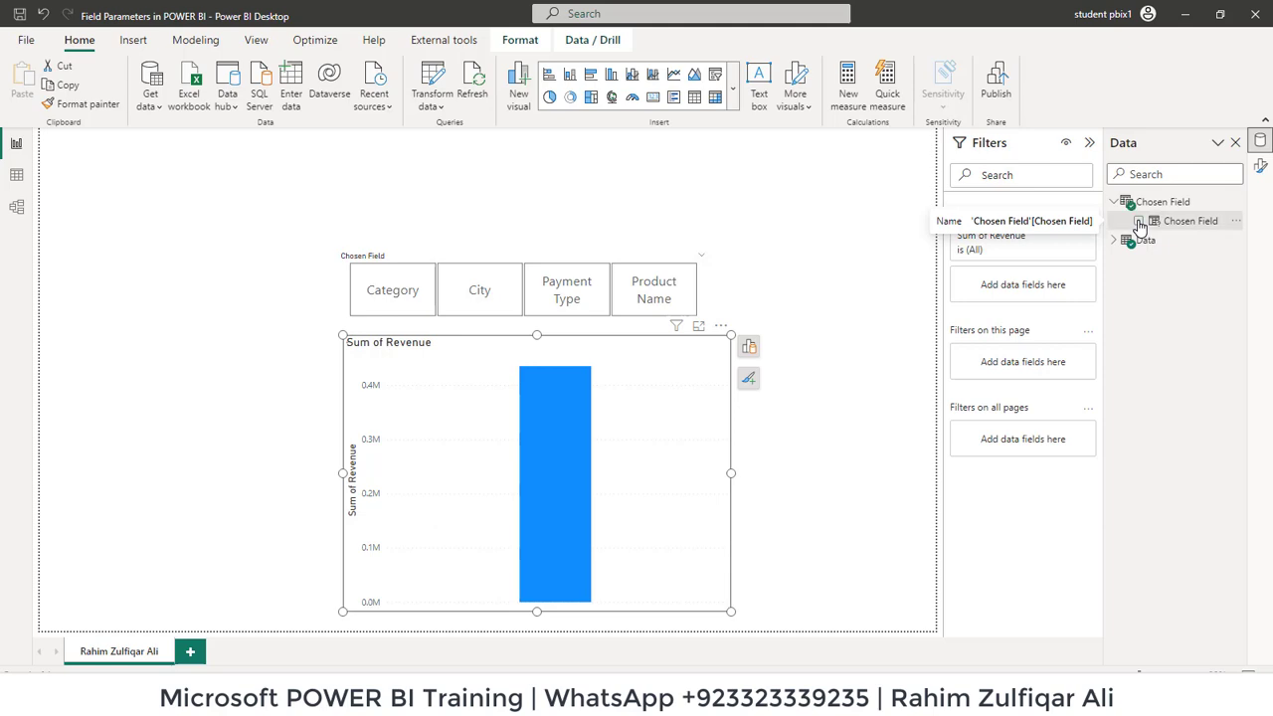
Try the Payment Type, Product Name, Category and City tiles, ending with Product Name selected
{"action": "left_click", "coordinate": [786, 492]}
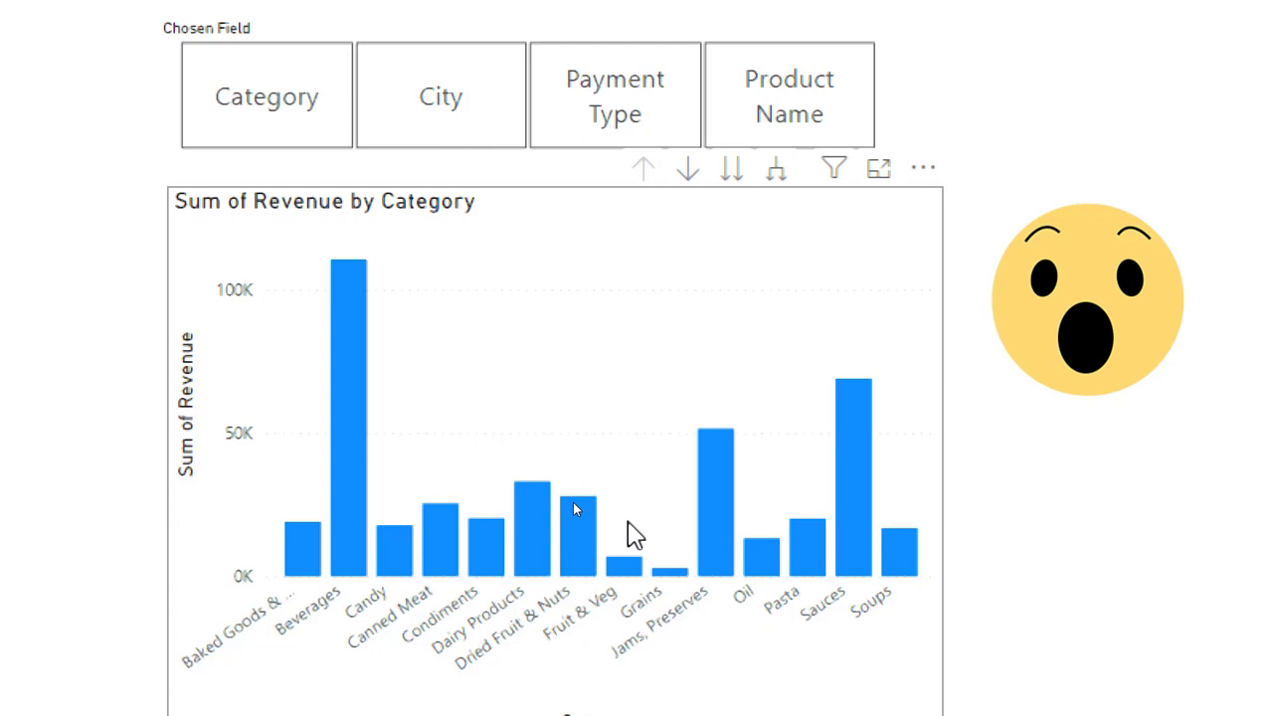
{"action": "left_click", "coordinate": [439, 95]}
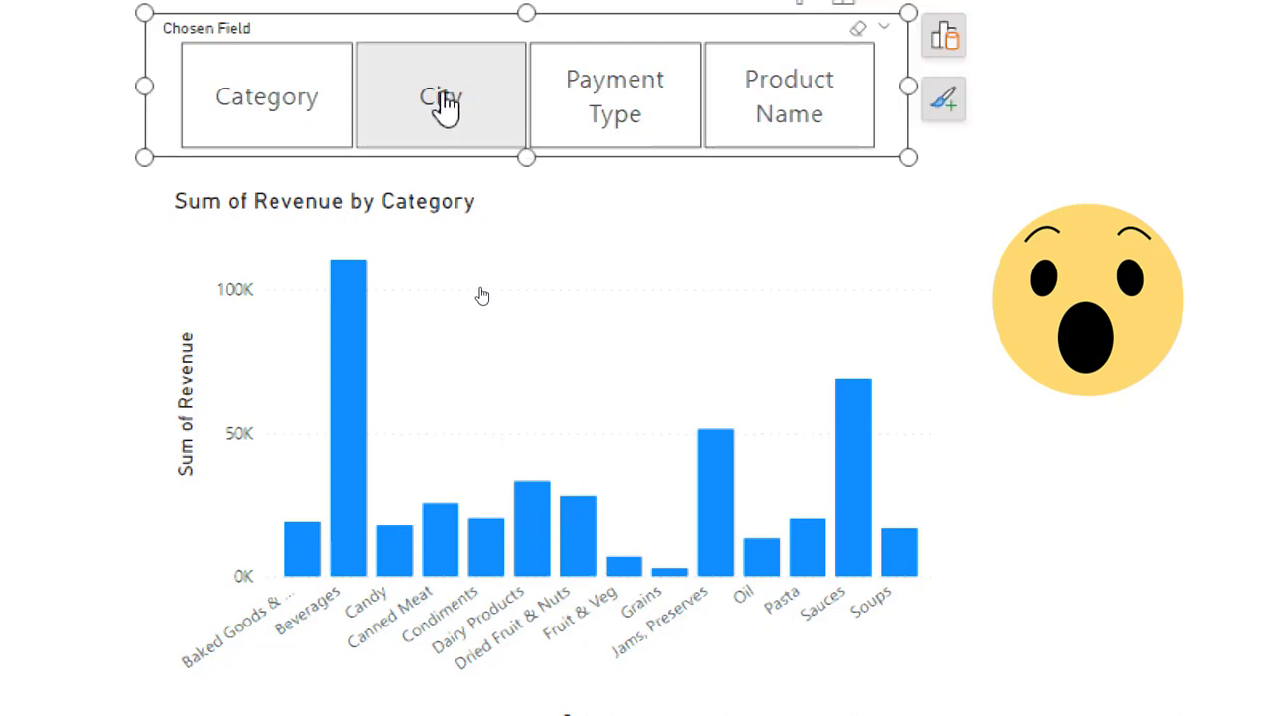
{"action": "left_click", "coordinate": [638, 127]}
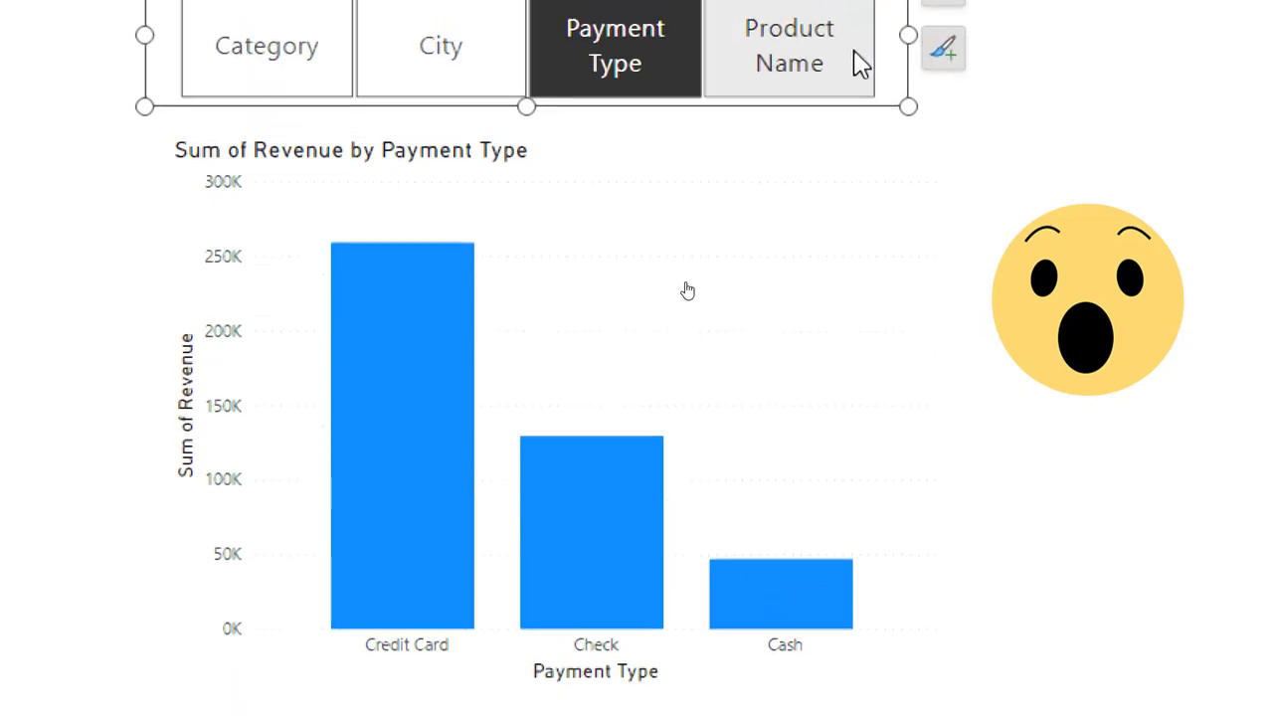
{"action": "left_click", "coordinate": [815, 62]}
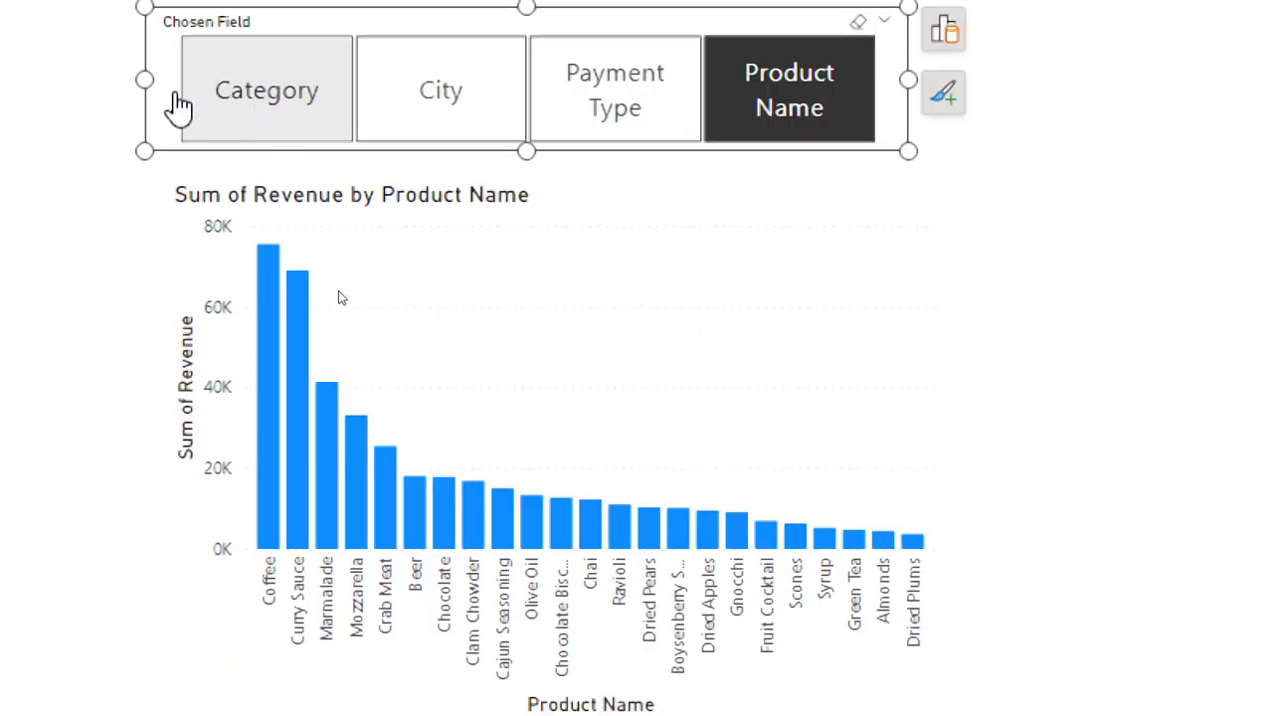
{"action": "left_click", "coordinate": [239, 100]}
{"action": "left_click", "coordinate": [458, 95]}
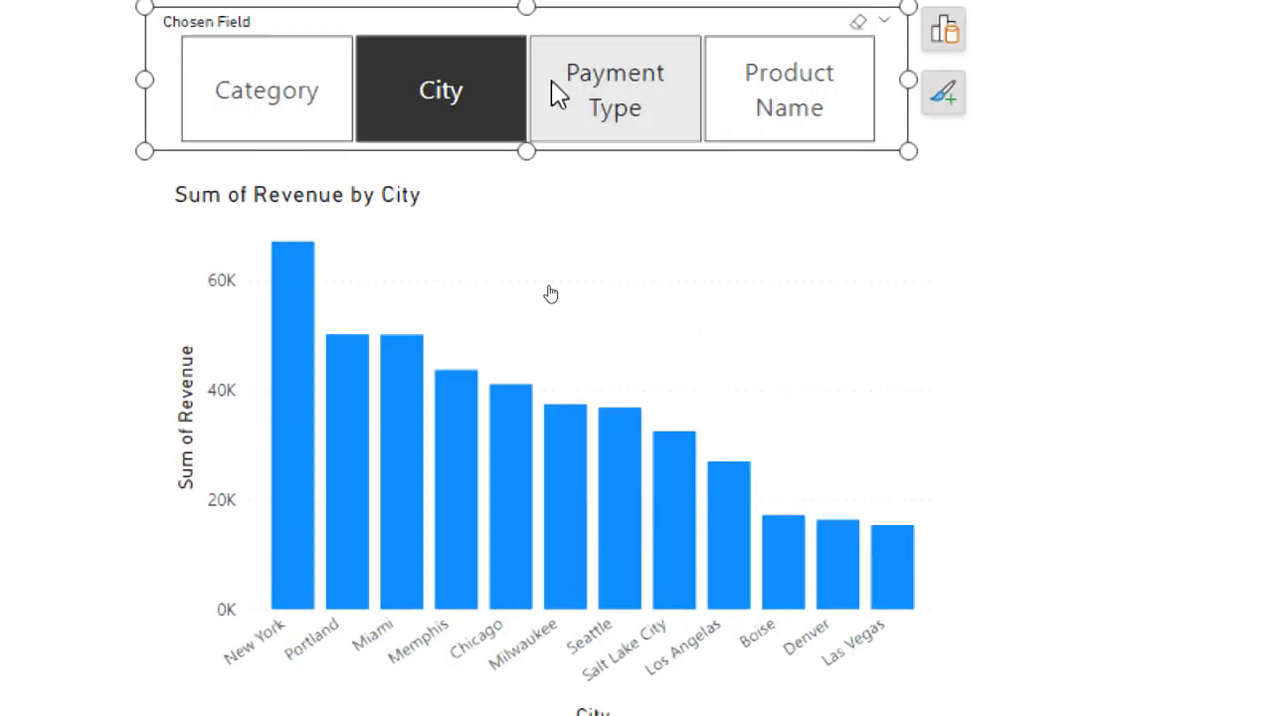
{"action": "left_click", "coordinate": [601, 92]}
{"action": "left_click", "coordinate": [786, 104]}
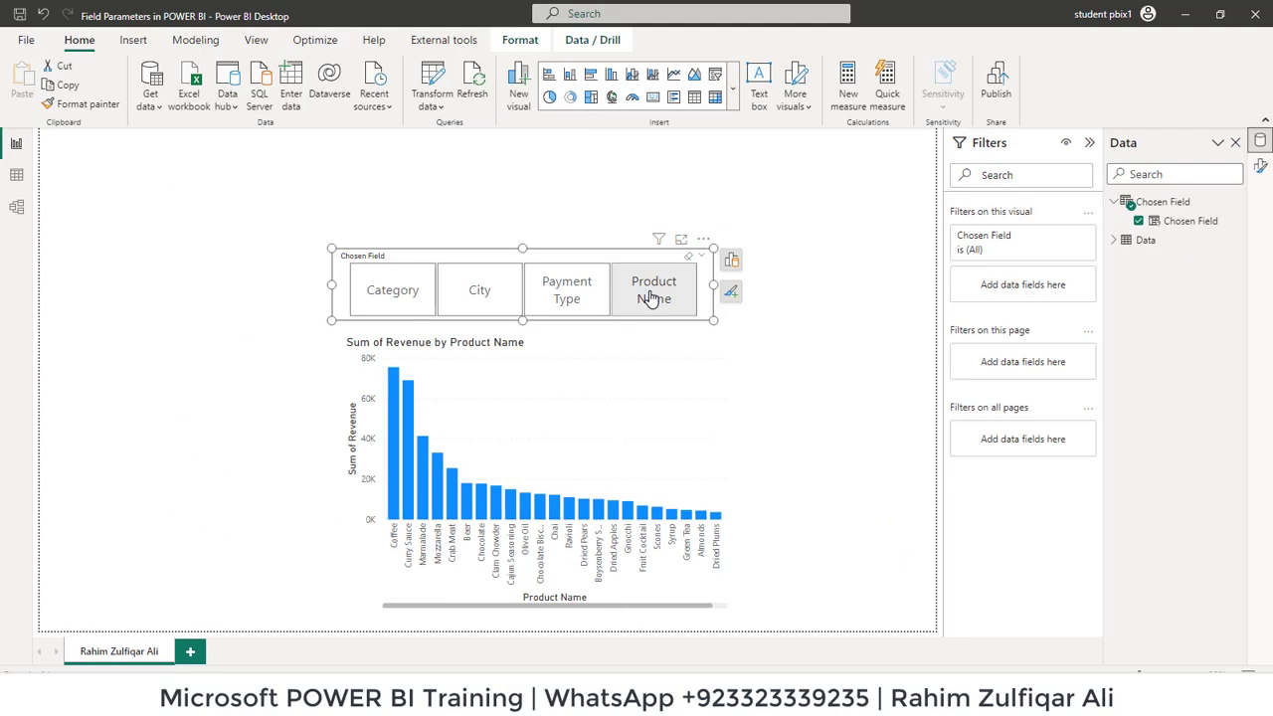
{"action": "left_click", "coordinate": [651, 297]}
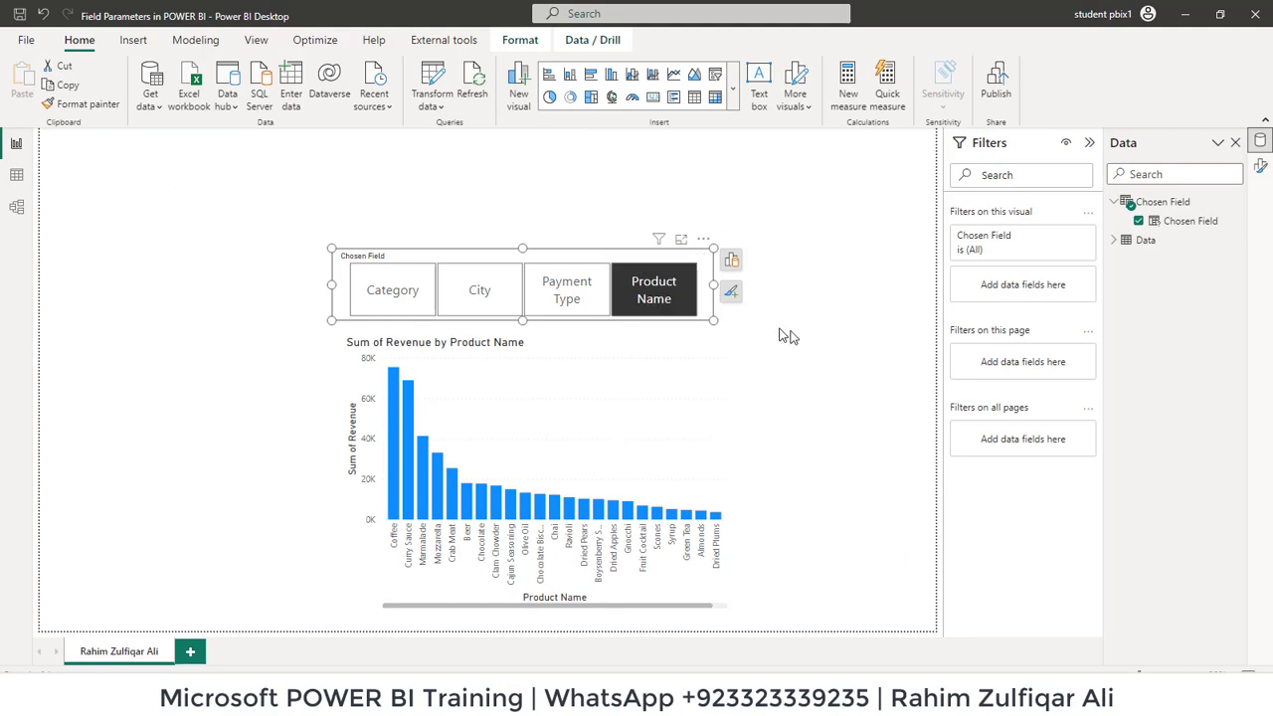
Start a second fields parameter from the Modeling tab and name it 'Periods'
{"action": "left_click", "coordinate": [825, 354]}
{"action": "left_click", "coordinate": [196, 42]}
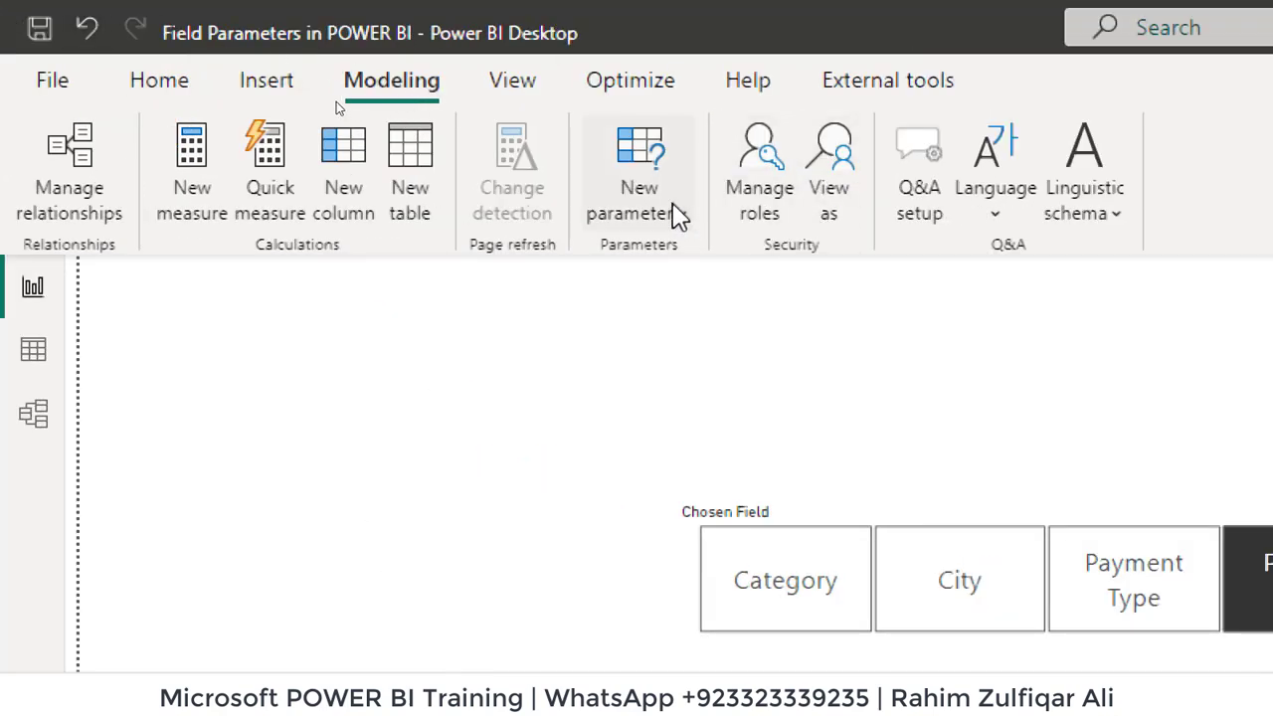
{"action": "left_click", "coordinate": [676, 215]}
{"action": "left_click", "coordinate": [683, 324]}
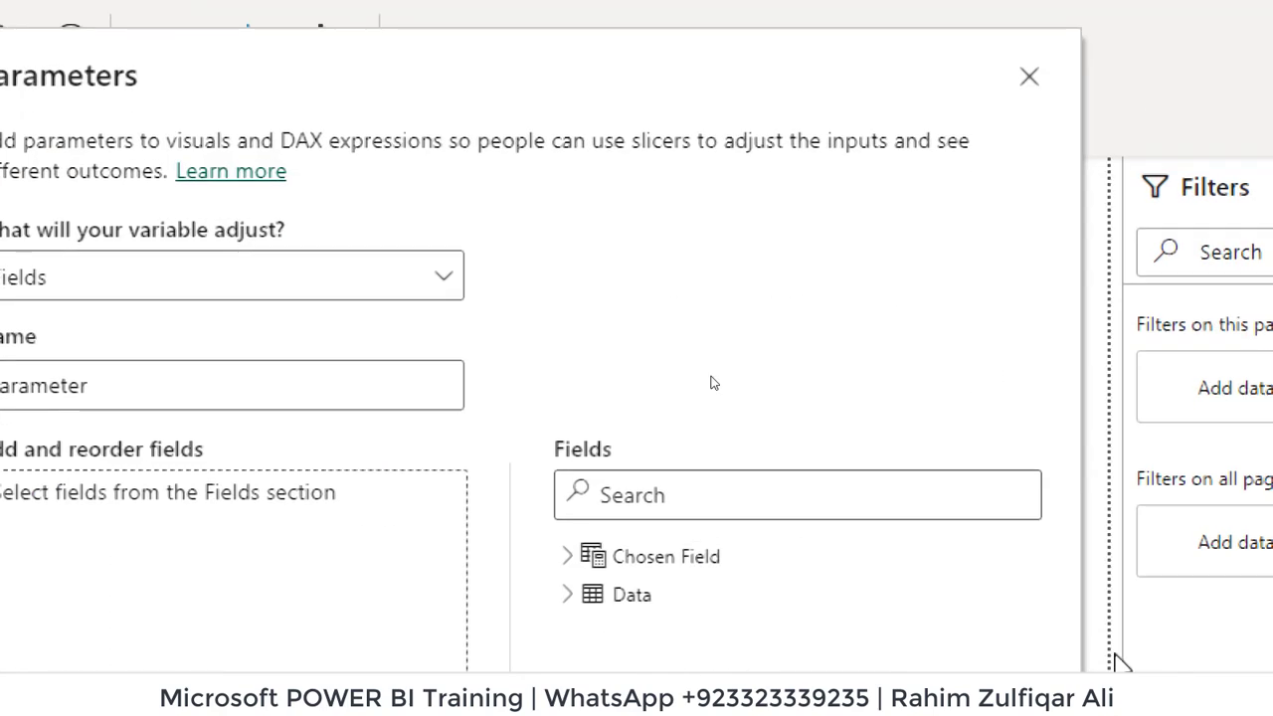
{"action": "left_click", "coordinate": [96, 390]}
{"action": "double_click", "coordinate": [96, 390]}
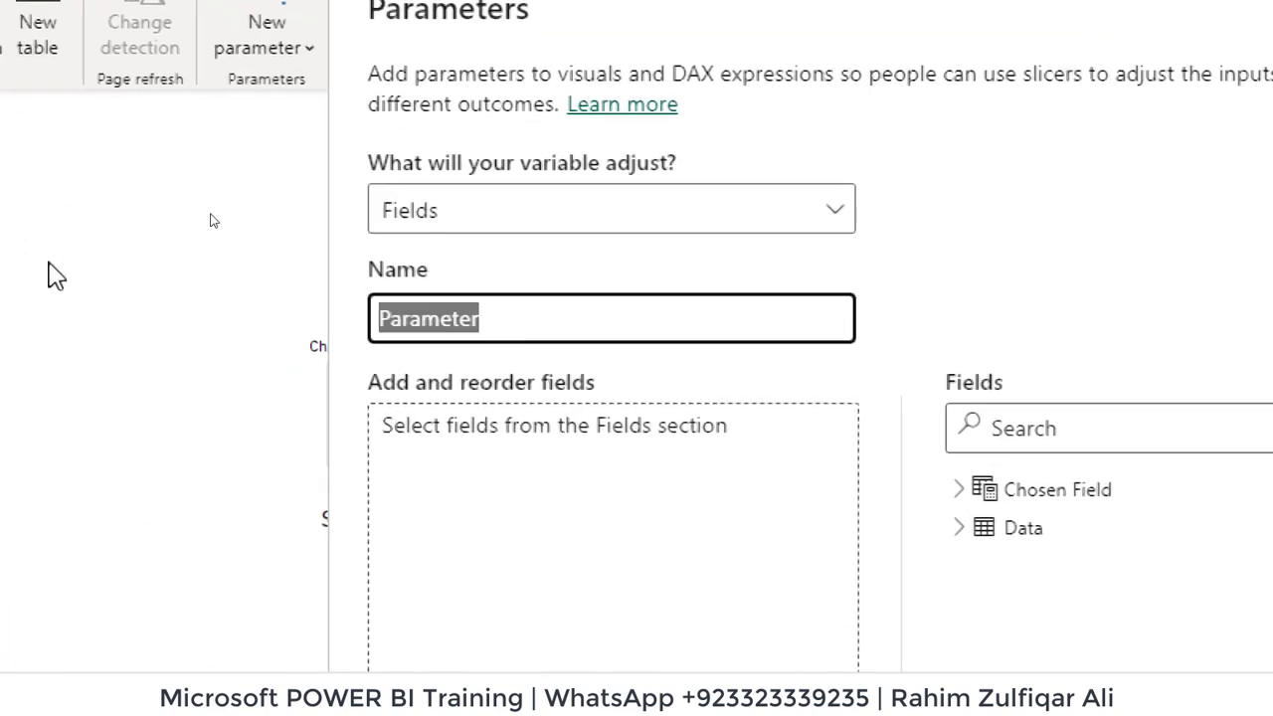
{"action": "type", "text": "rio"}
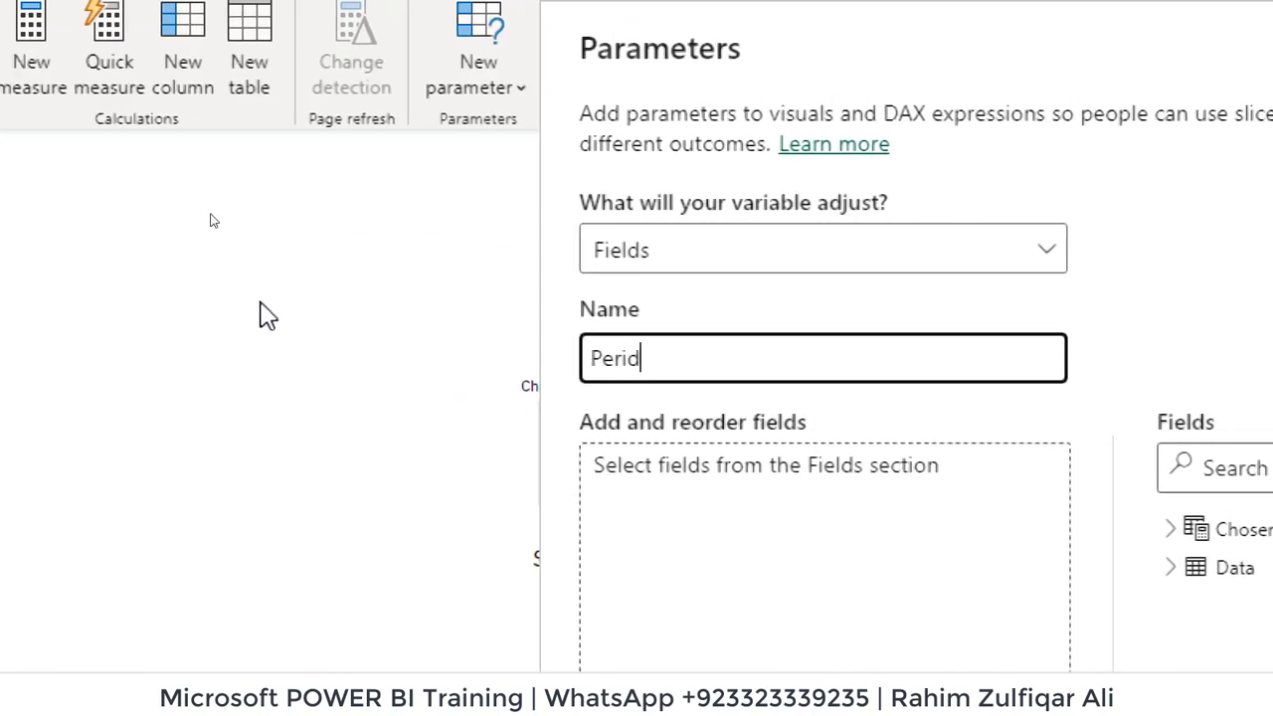
{"action": "type", "text": "ds"}
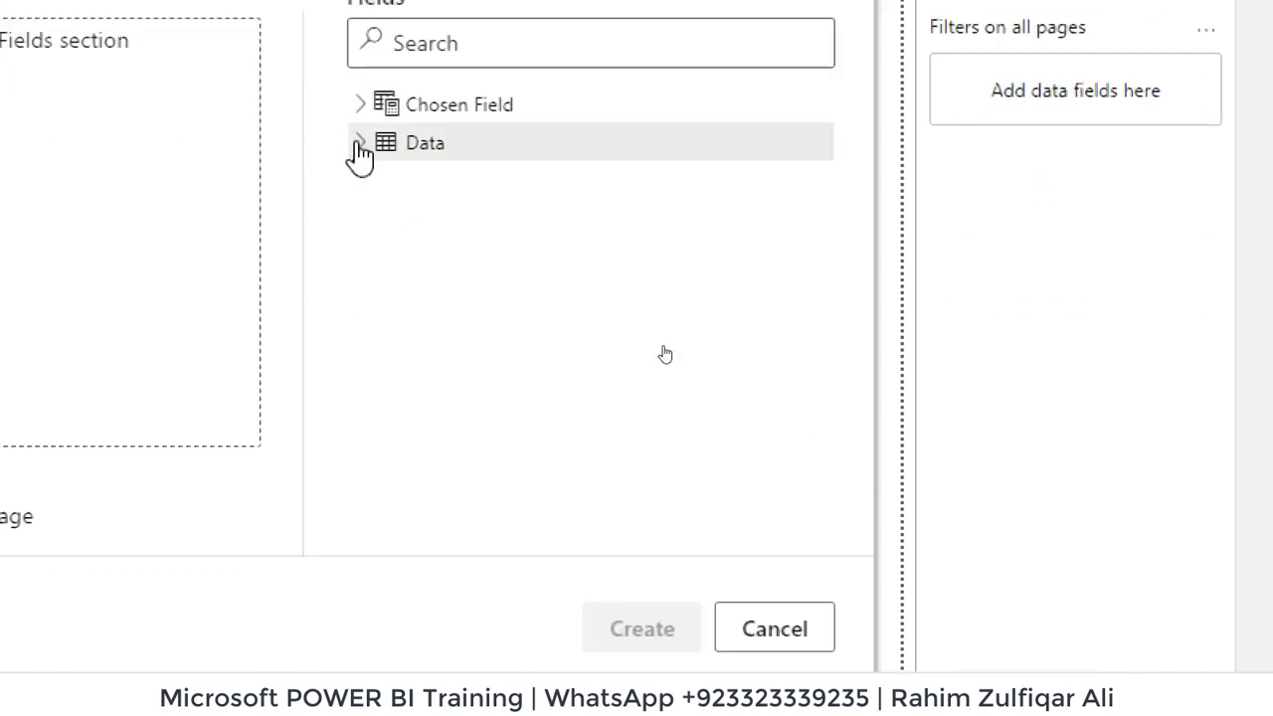
Add the Quarter and Month levels of Order Date's Date Hierarchy to the parameter
{"action": "left_click", "coordinate": [360, 144]}
{"action": "scroll", "coordinate": [440, 389], "scroll_direction": "down", "scroll_amount": 2}
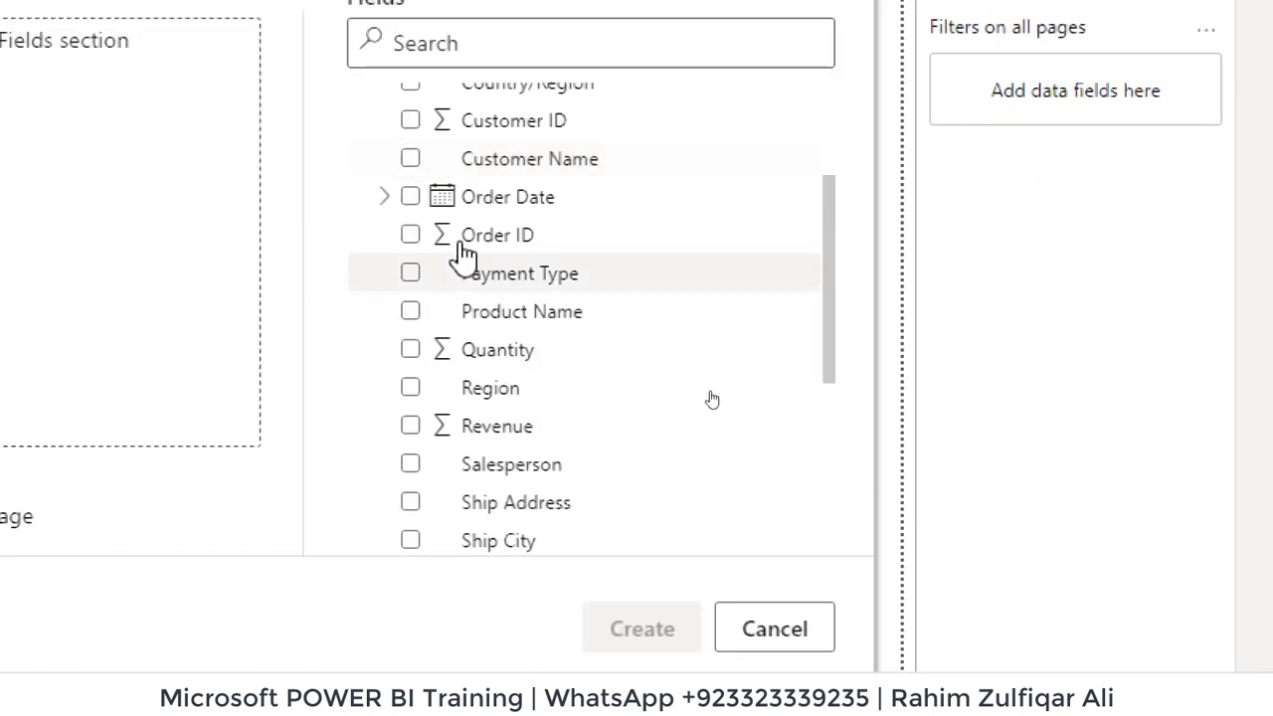
{"action": "left_click", "coordinate": [382, 197]}
{"action": "left_click", "coordinate": [406, 237]}
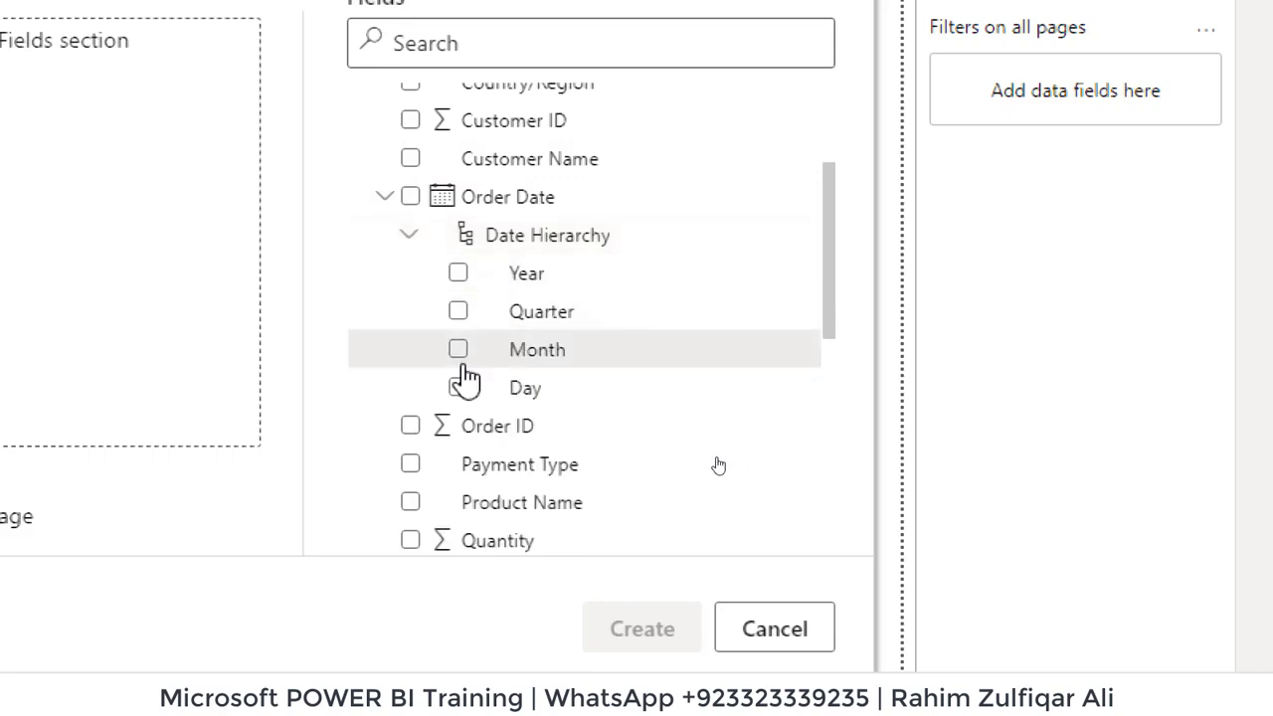
{"action": "left_click", "coordinate": [458, 313]}
{"action": "left_click", "coordinate": [458, 350]}
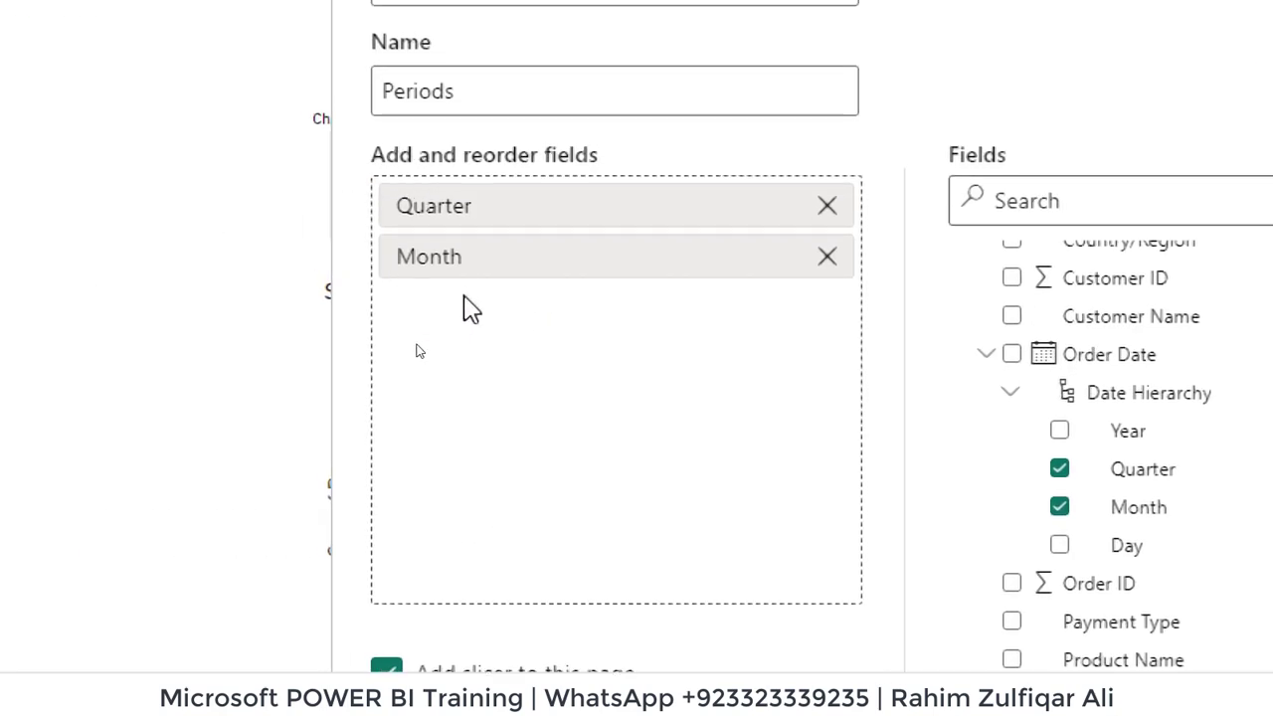
Create the Periods list slicer, turn on Single select, and shrink it above the tiles
{"action": "left_click", "coordinate": [946, 472]}
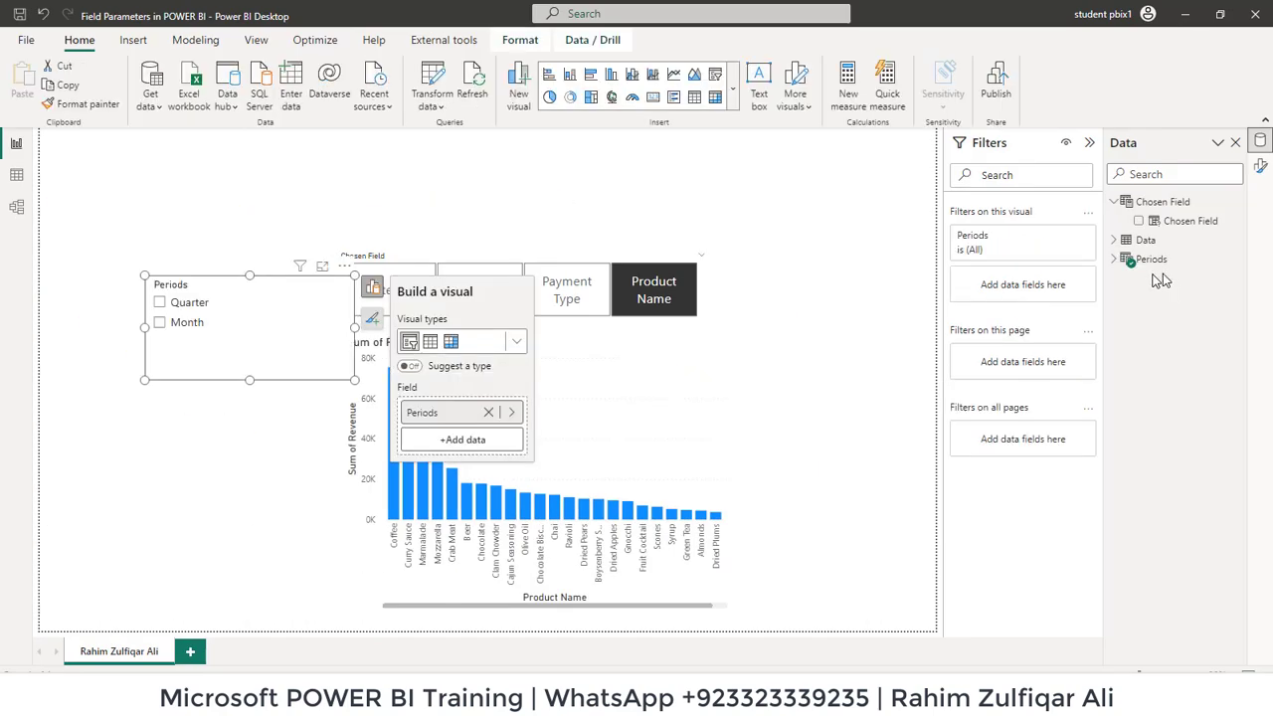
{"action": "left_click", "coordinate": [1261, 167]}
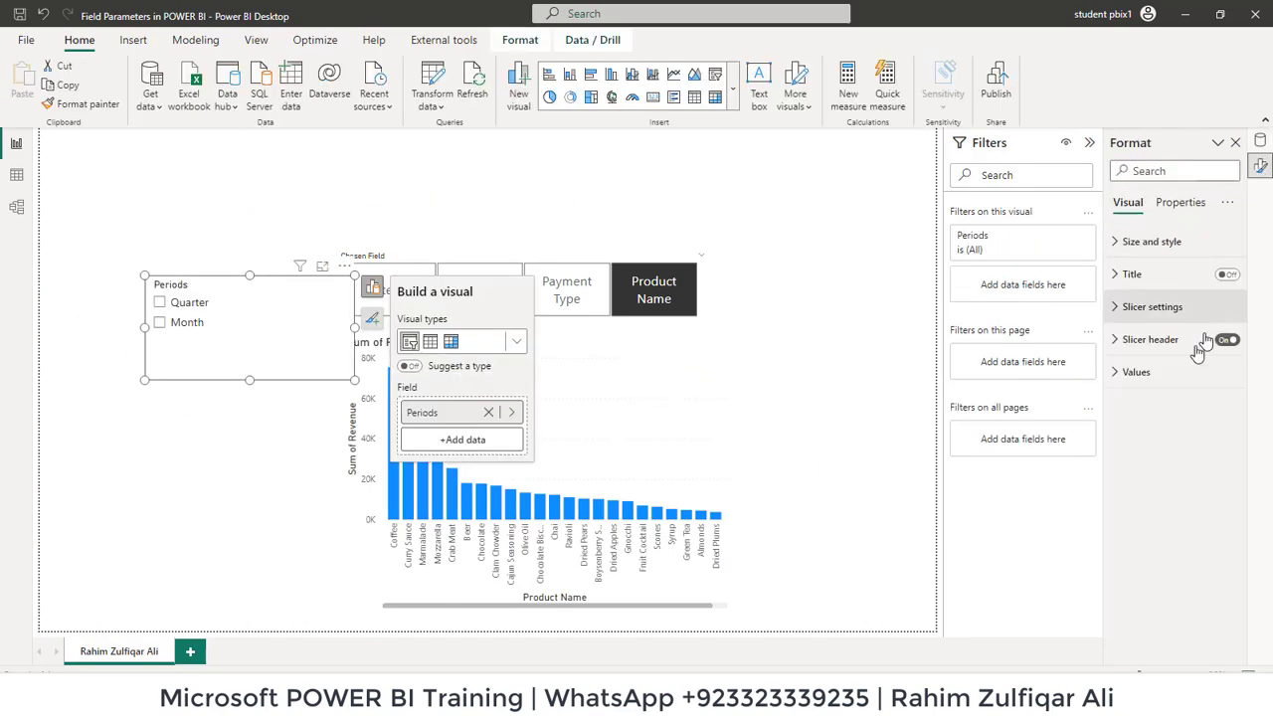
{"action": "left_click", "coordinate": [1152, 307]}
{"action": "left_click", "coordinate": [1160, 388]}
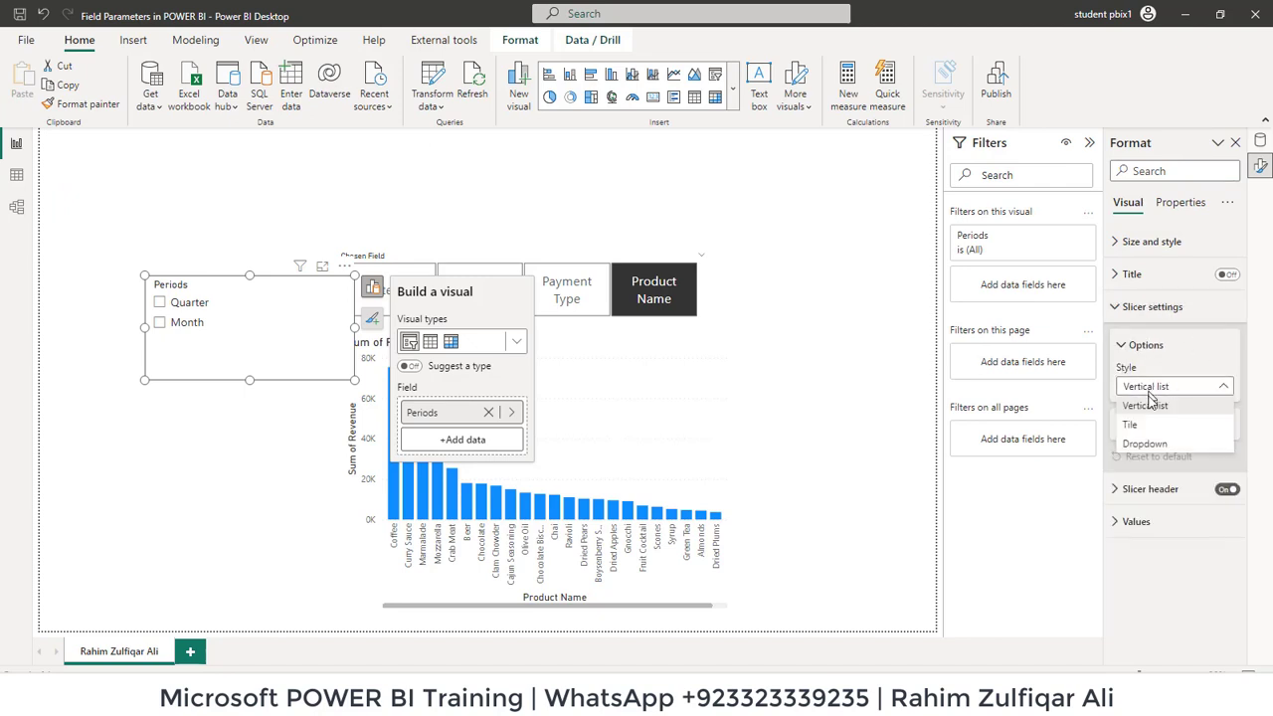
{"action": "left_click", "coordinate": [1172, 366]}
{"action": "left_click", "coordinate": [1150, 424]}
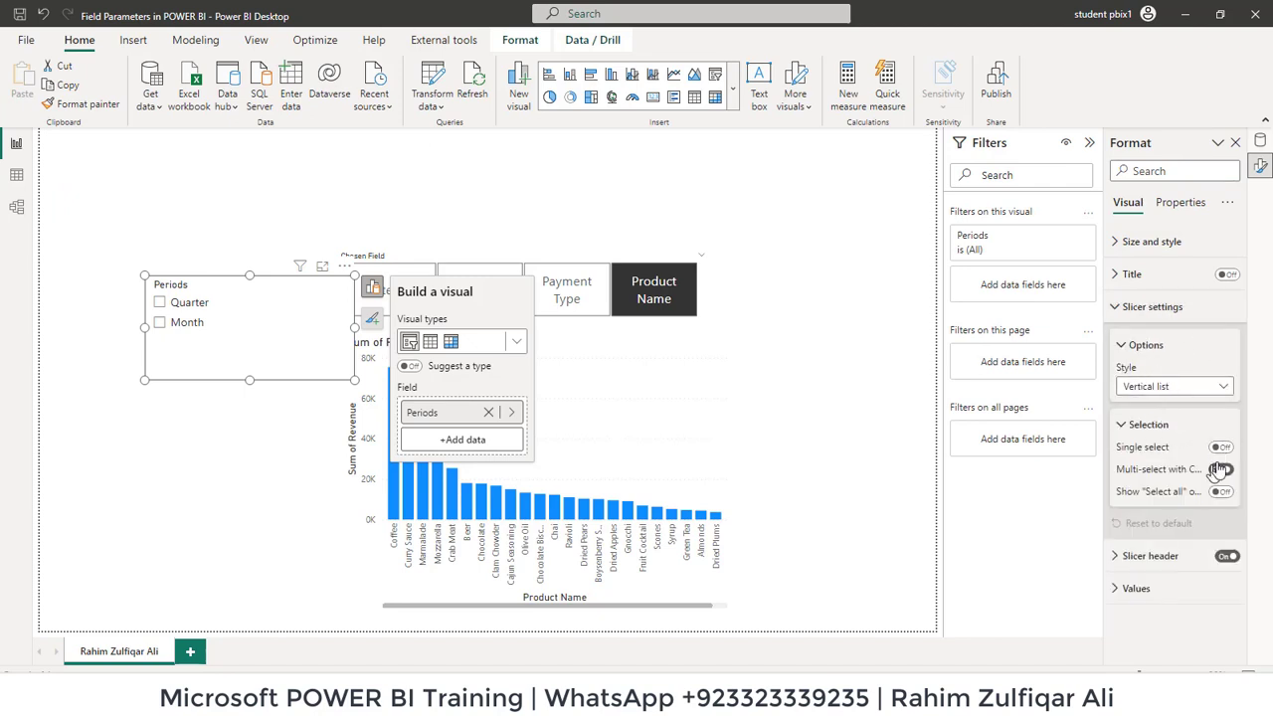
{"action": "left_click", "coordinate": [1218, 448]}
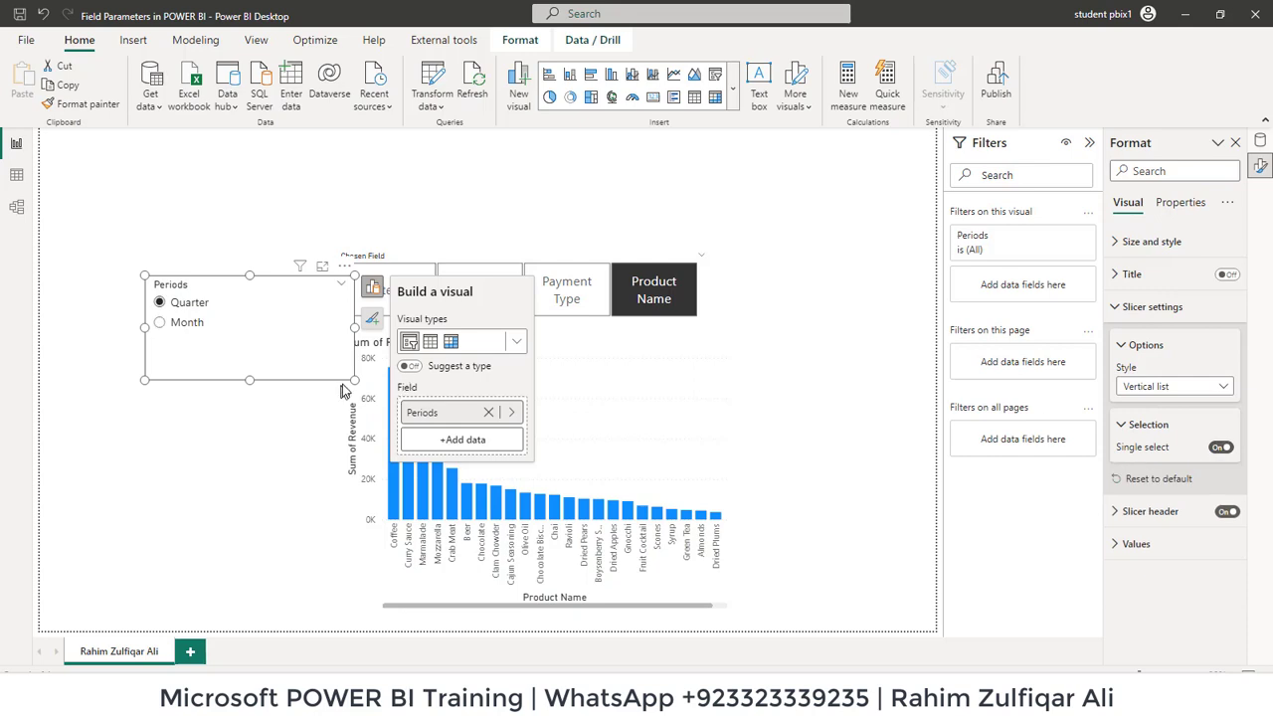
{"action": "left_click_drag", "start_coordinate": [358, 381], "coordinate": [643, 241]}
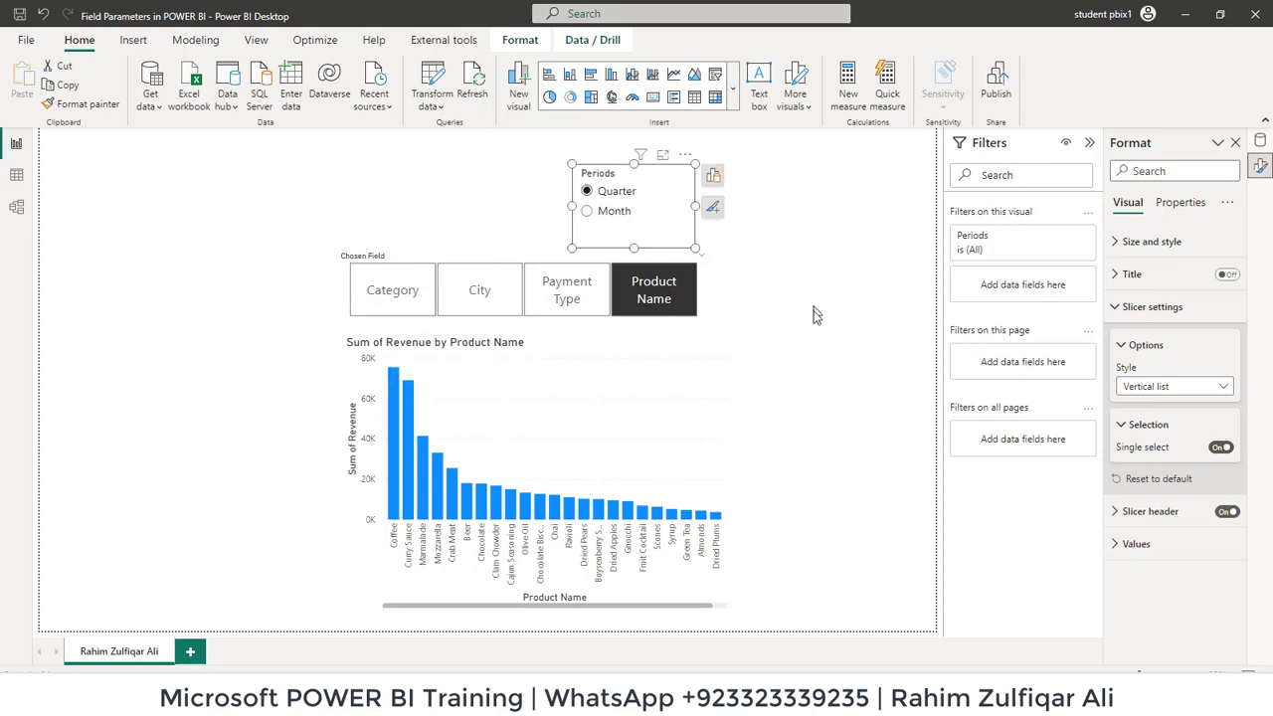
Convert the revenue chart into a table and pick City in the Chosen Field slicer
{"action": "left_click", "coordinate": [647, 357]}
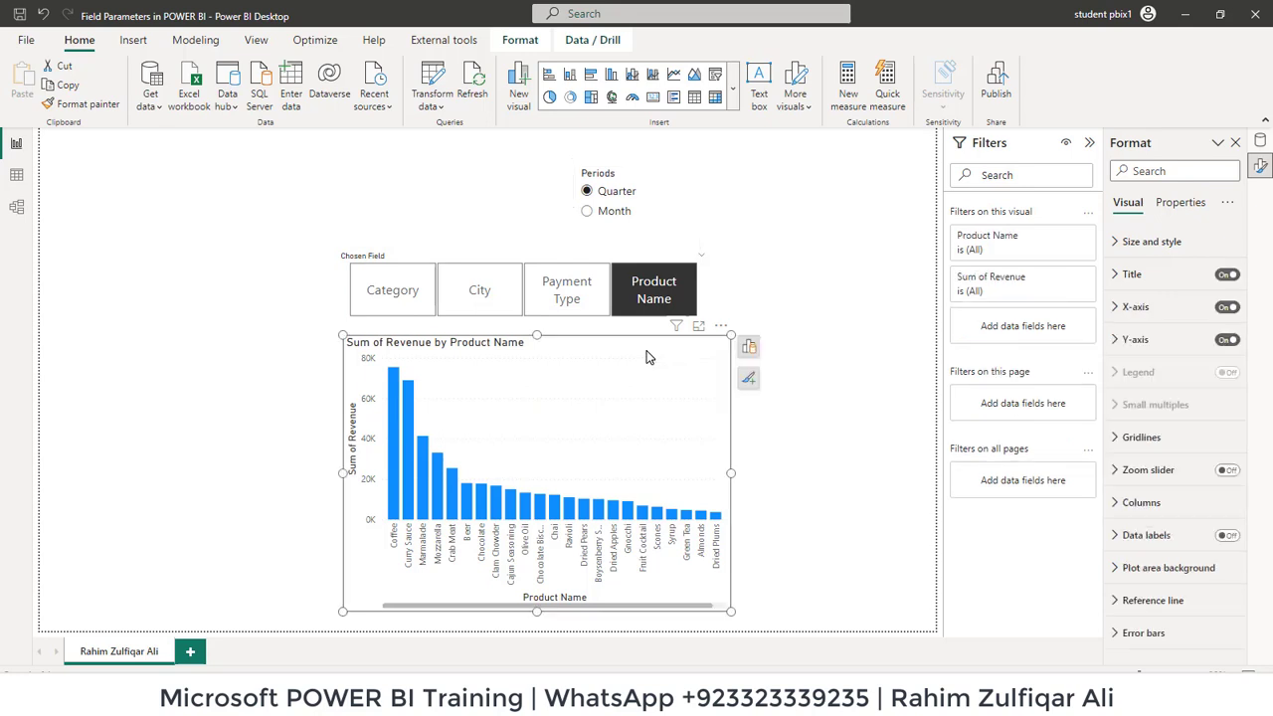
{"action": "left_click", "coordinate": [749, 346]}
{"action": "left_click", "coordinate": [868, 512]}
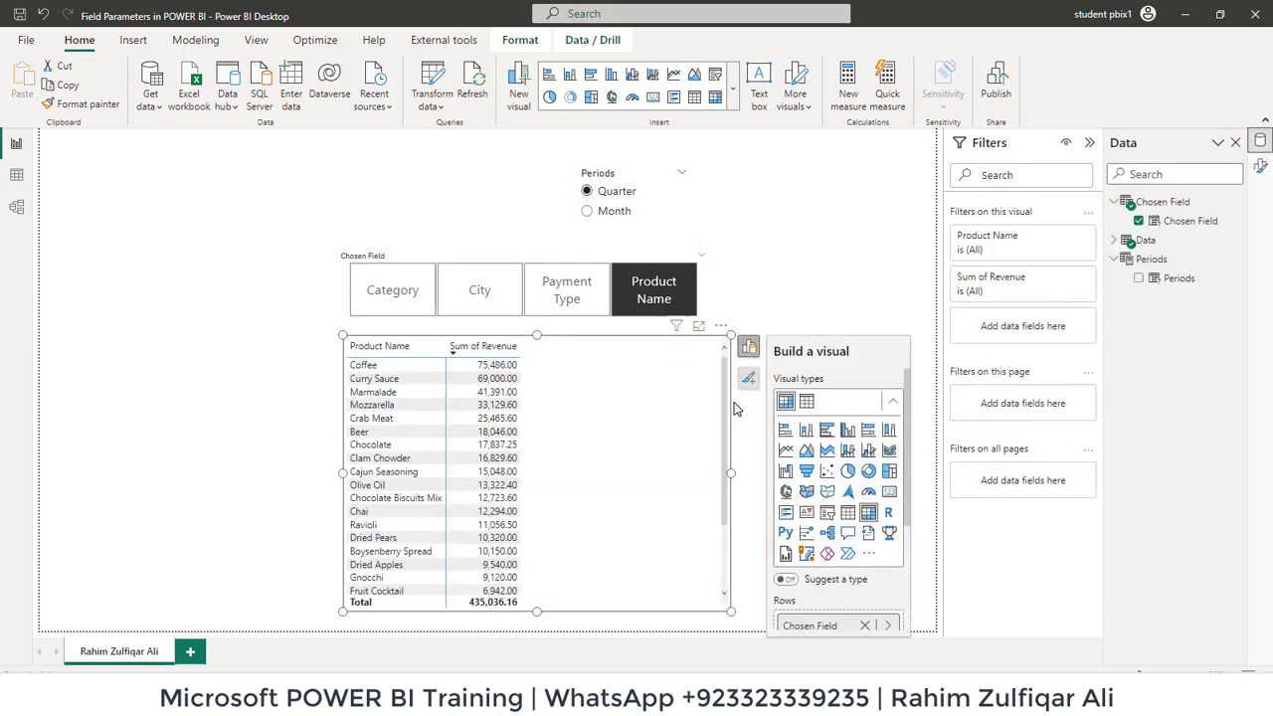
{"action": "left_click", "coordinate": [844, 293]}
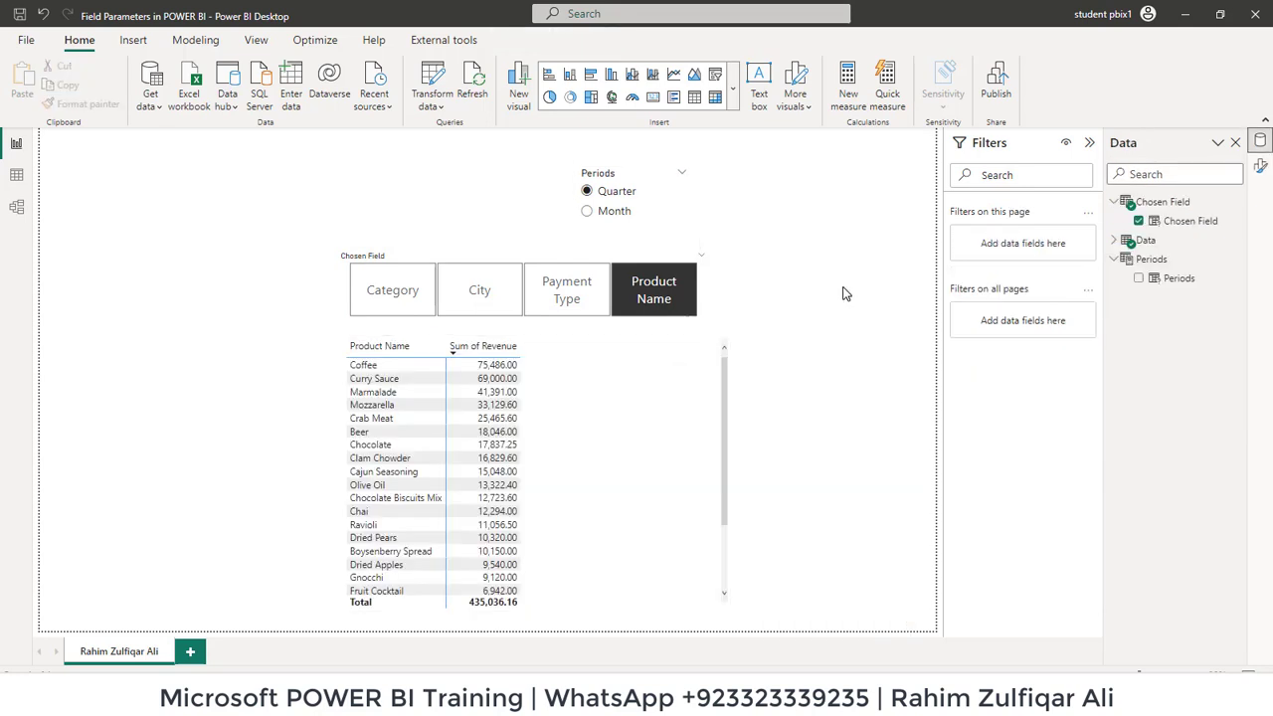
{"action": "left_click", "coordinate": [479, 291]}
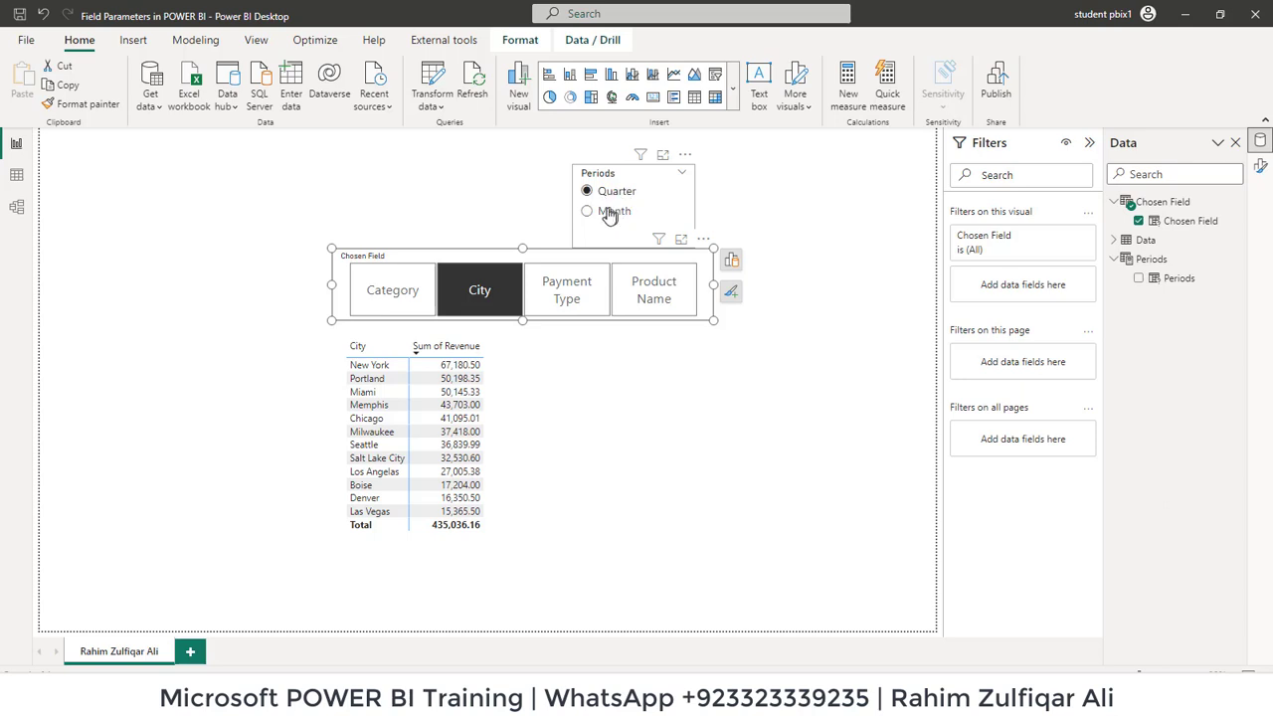
{"action": "left_click", "coordinate": [554, 398]}
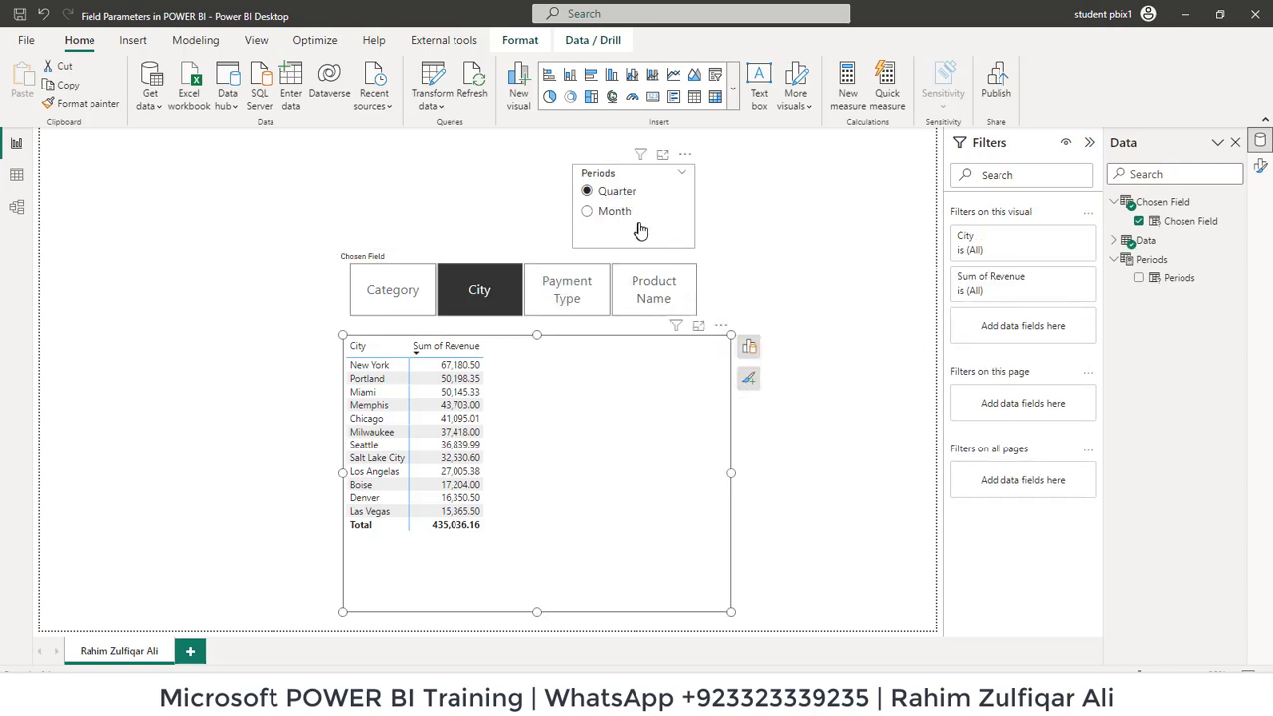
Add Periods to the City revenue table, then test Month, Quarter and Month again
{"action": "left_click", "coordinate": [1146, 281]}
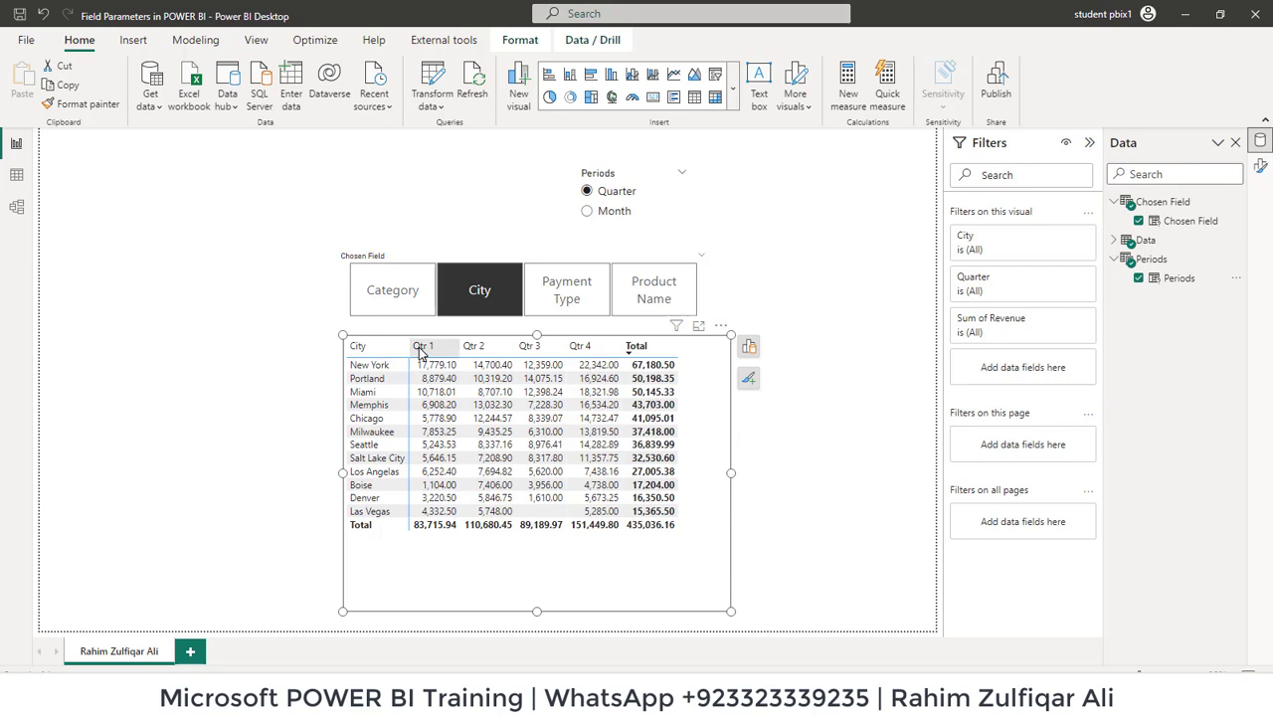
{"action": "left_click", "coordinate": [602, 214]}
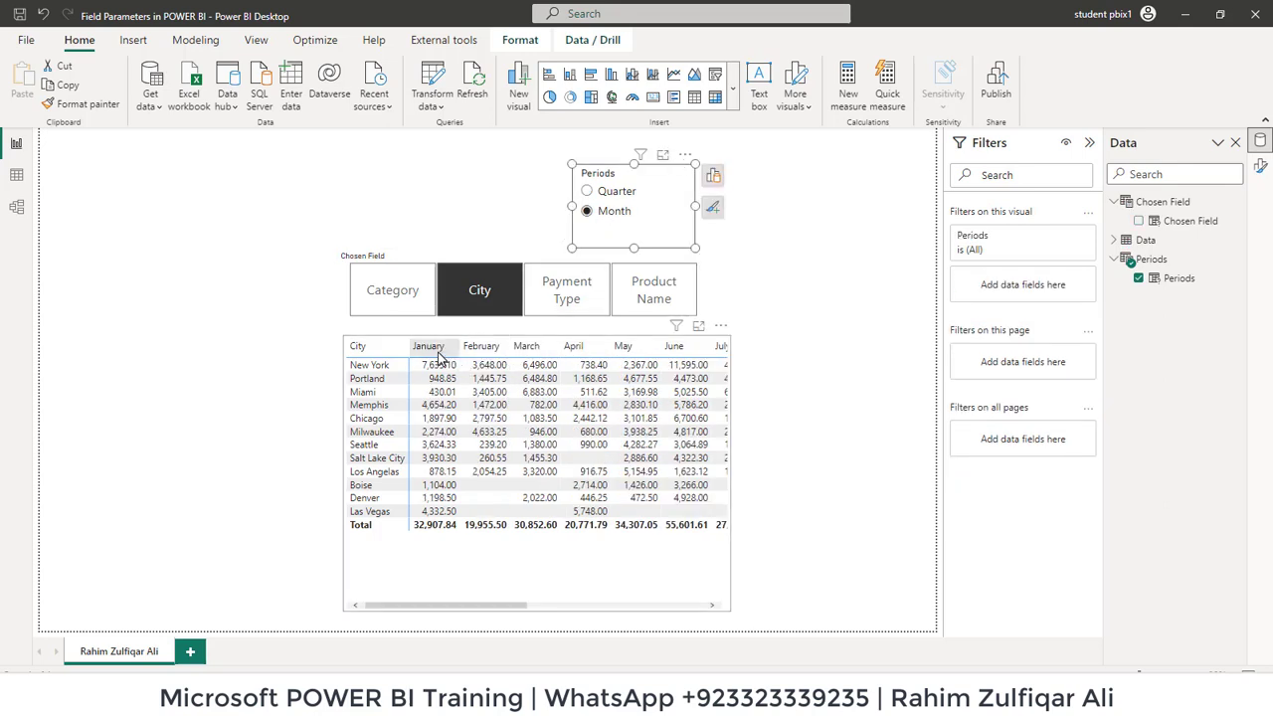
{"action": "left_click_drag", "start_coordinate": [468, 606], "coordinate": [412, 610]}
{"action": "left_click", "coordinate": [609, 193]}
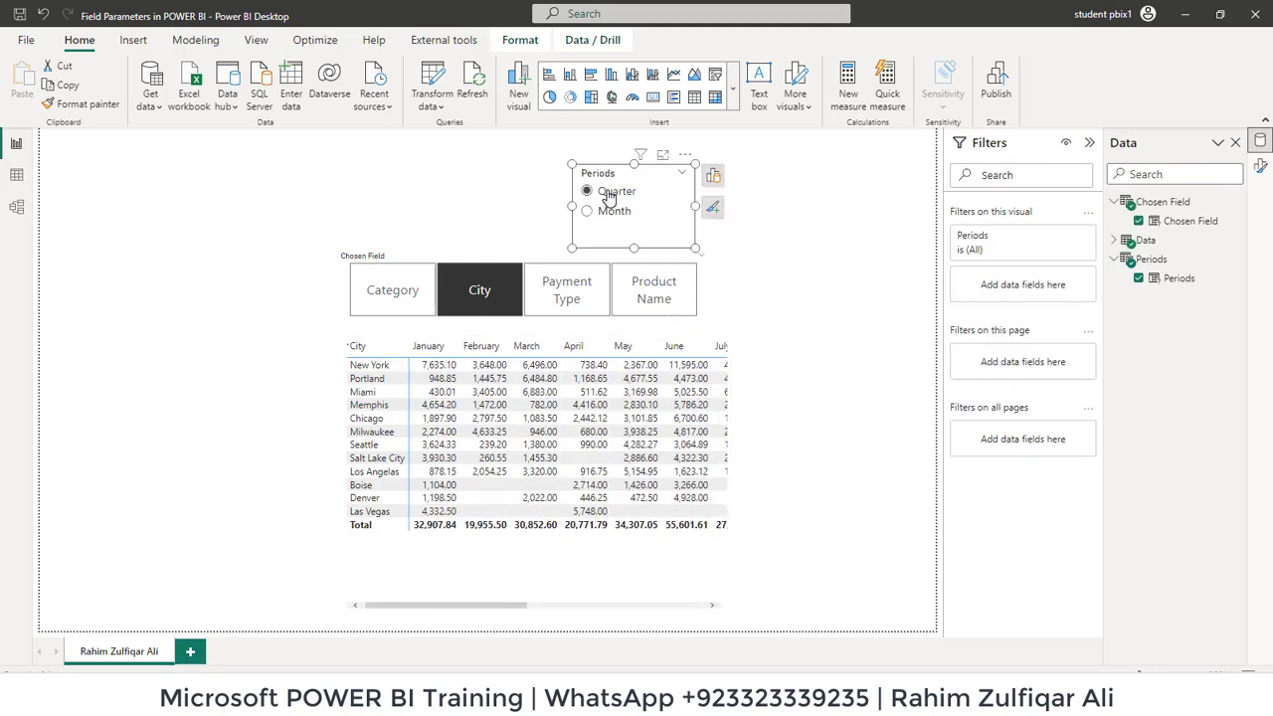
{"action": "left_click", "coordinate": [604, 214]}
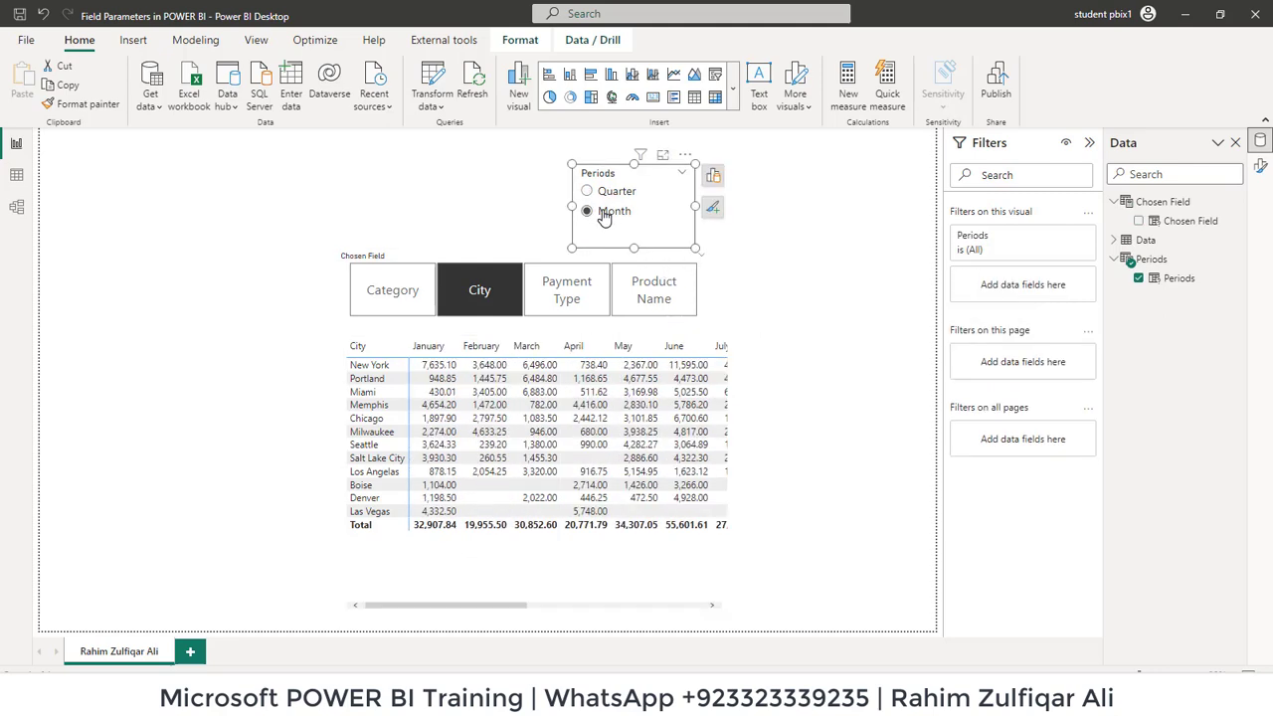